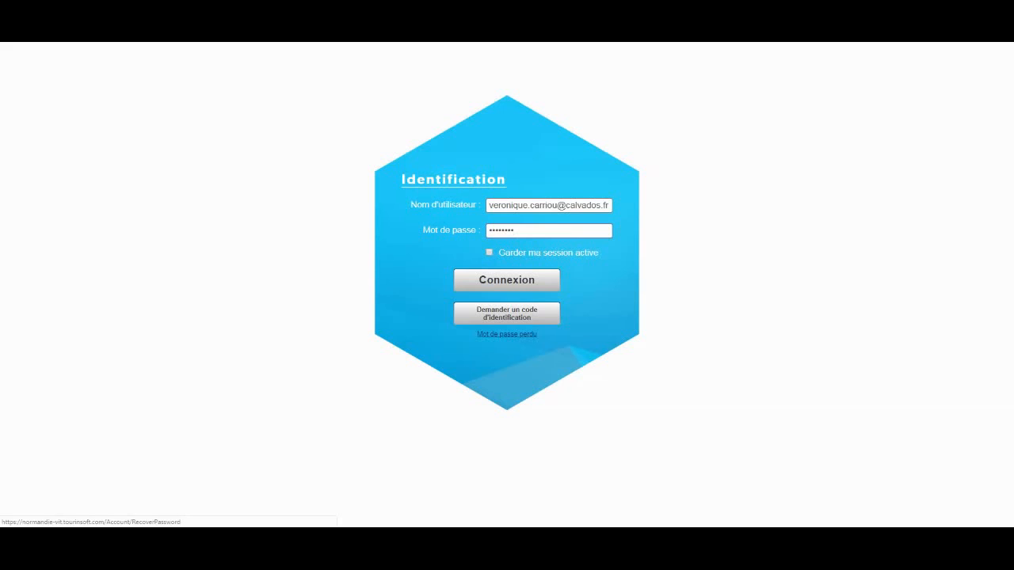
Log in to Tourinsoft with the account's username and password
click(507, 280)
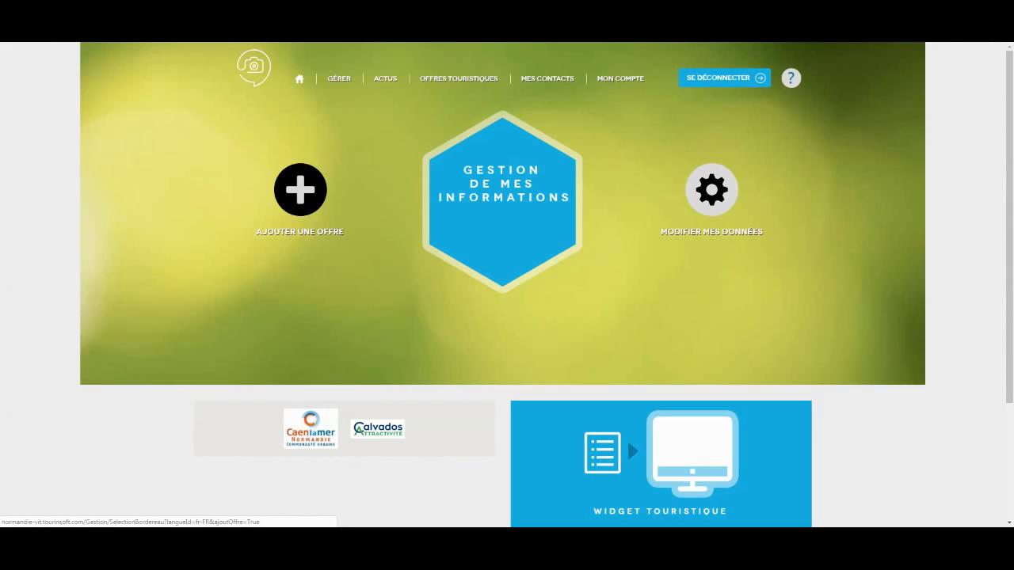
Start a new Fêtes et manifestations offer and search for 'Concert en plein air, Caen'
click(300, 189)
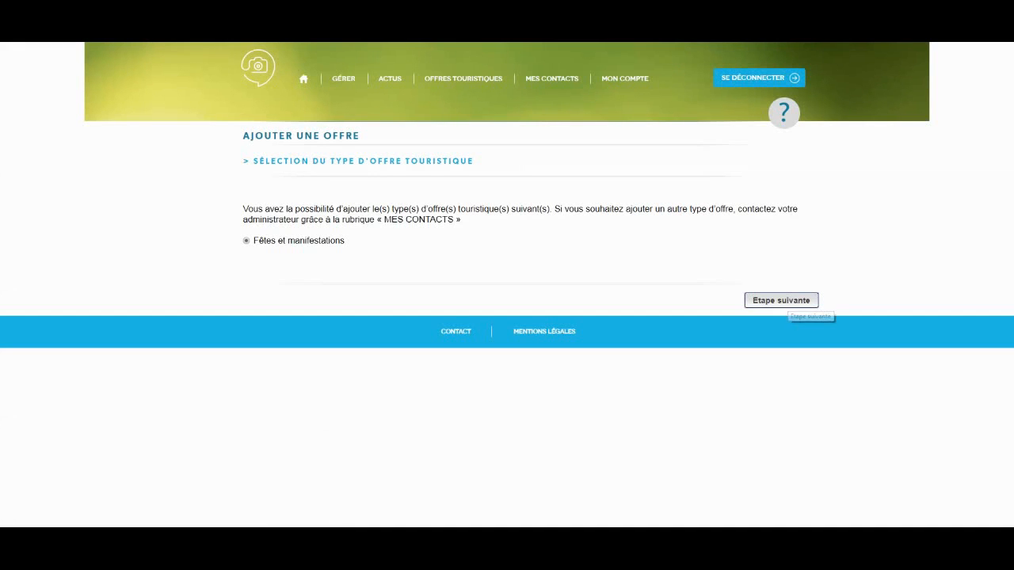
click(789, 305)
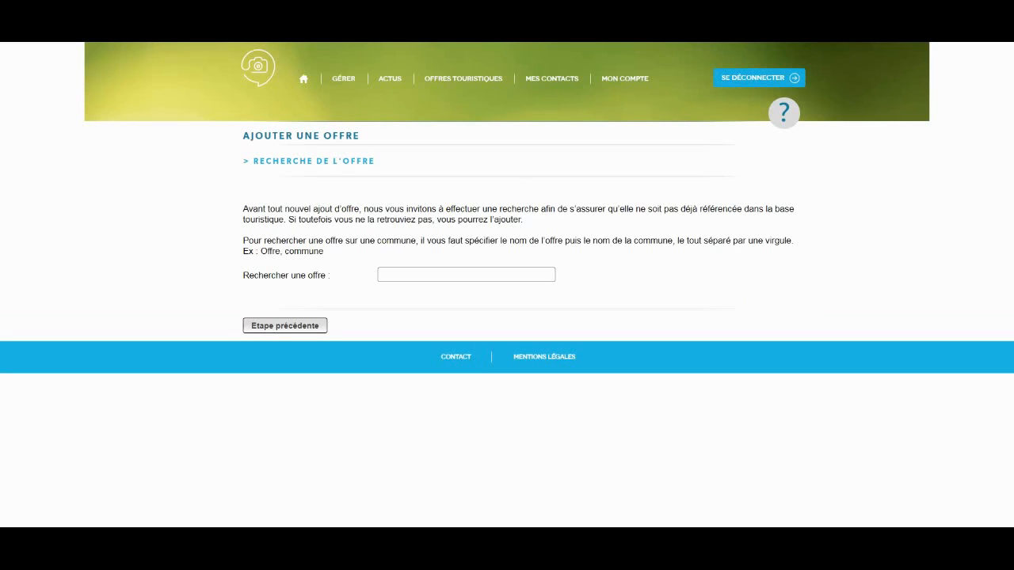
click(466, 275)
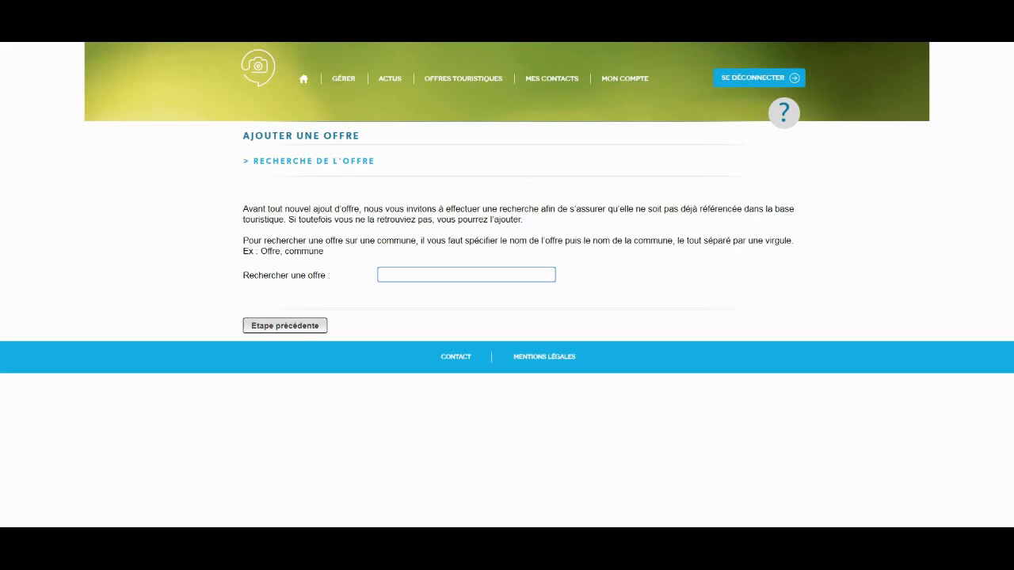
text(Concert en )
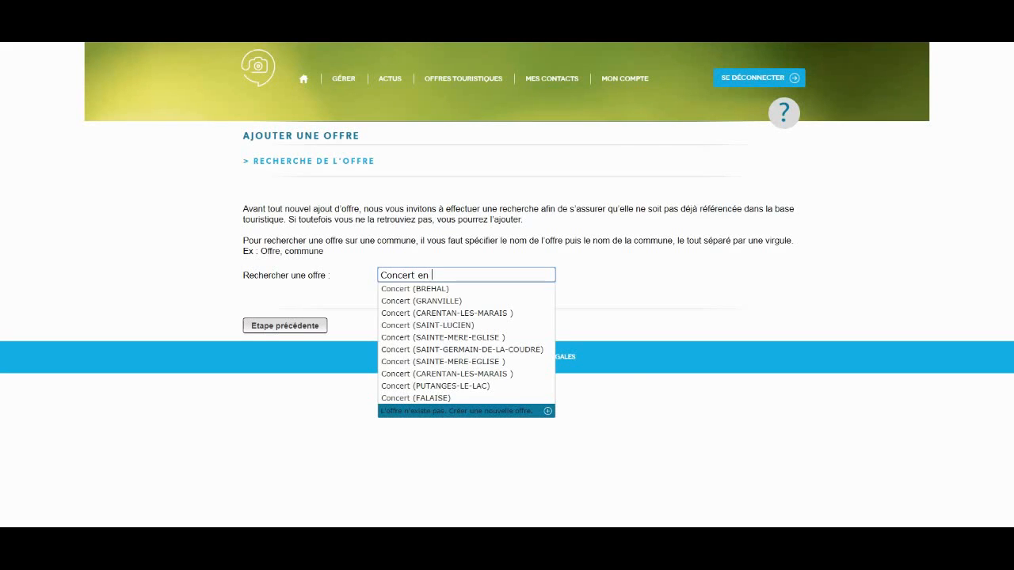
text(plein)
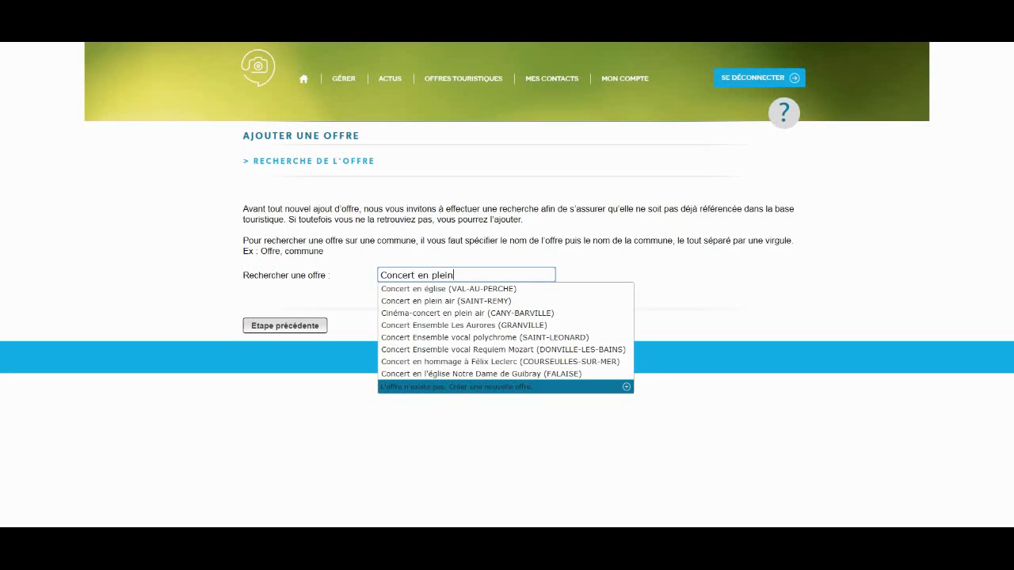
text( air, )
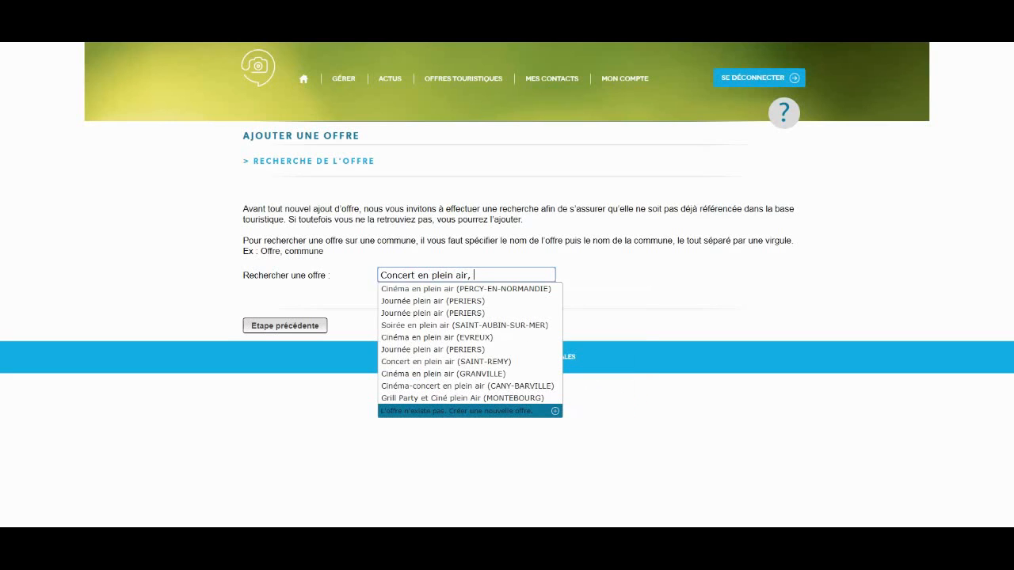
text(Cae)
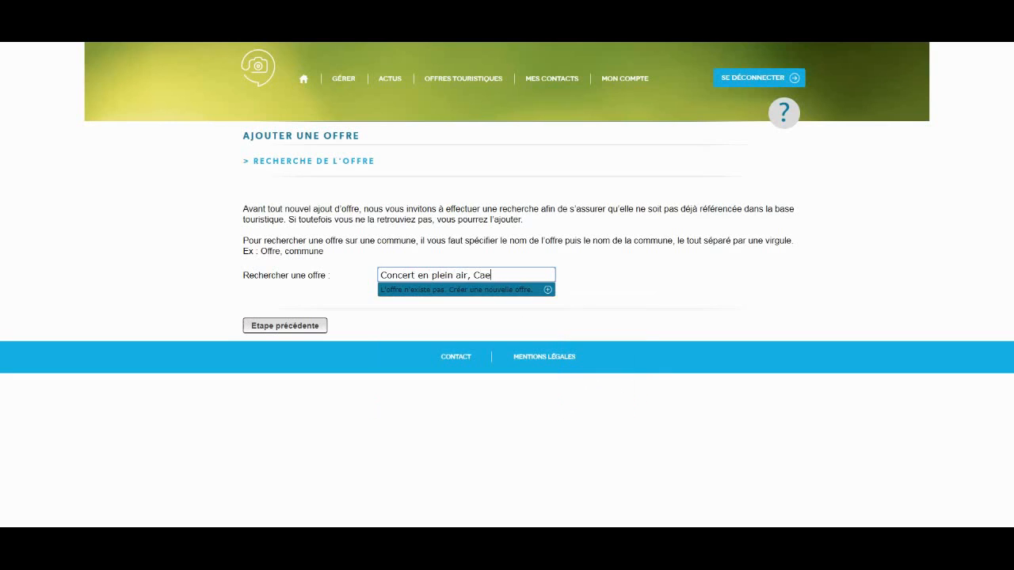
text(n)
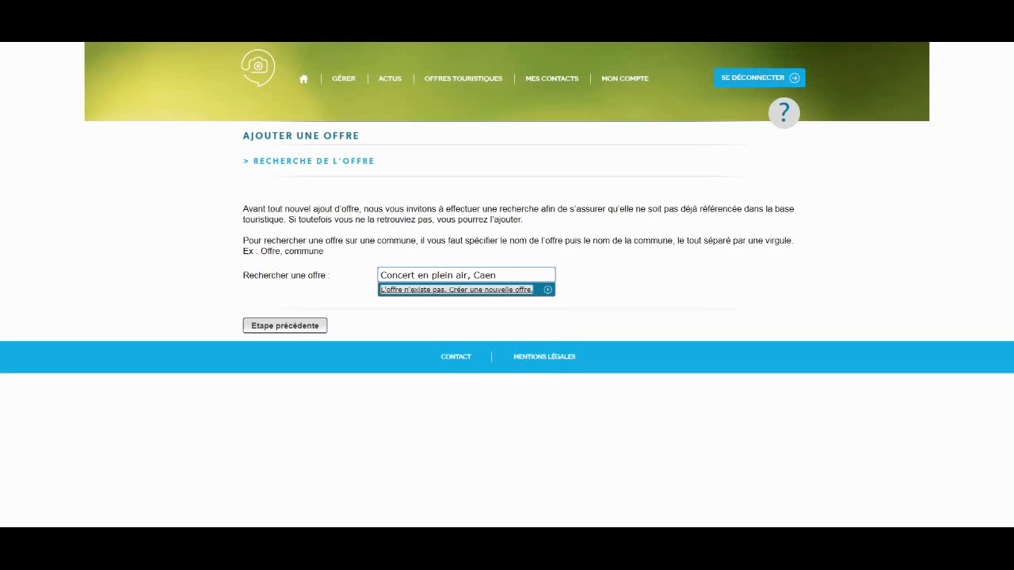
Create a new offer, since none exists, with commune postcode 14000
key(Return)
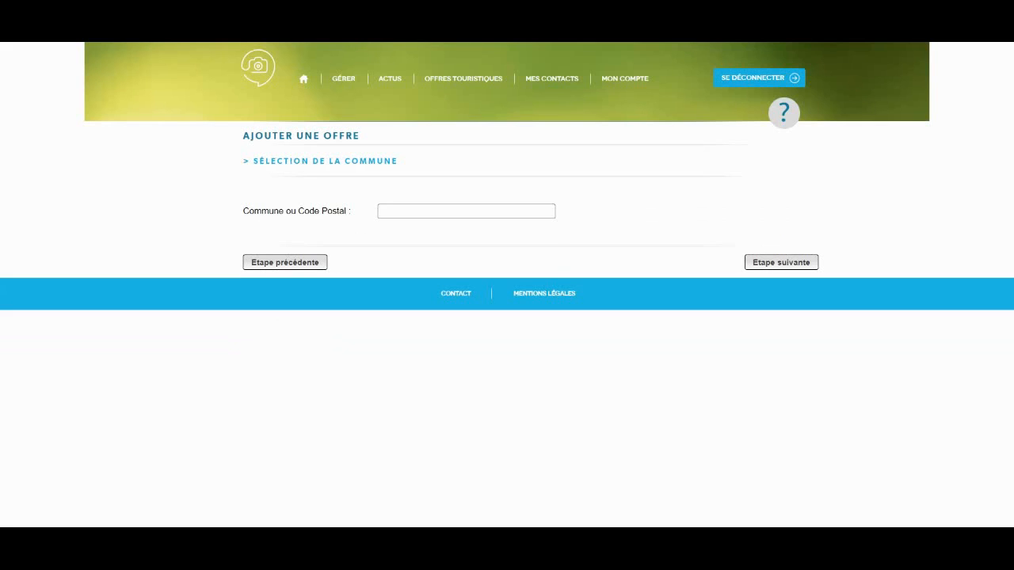
click(465, 212)
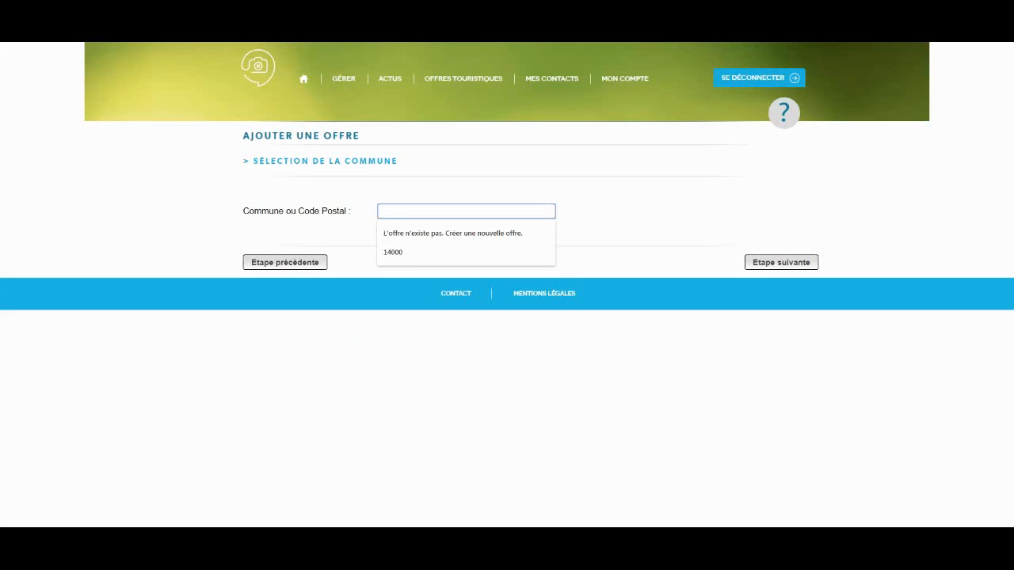
text(14000)
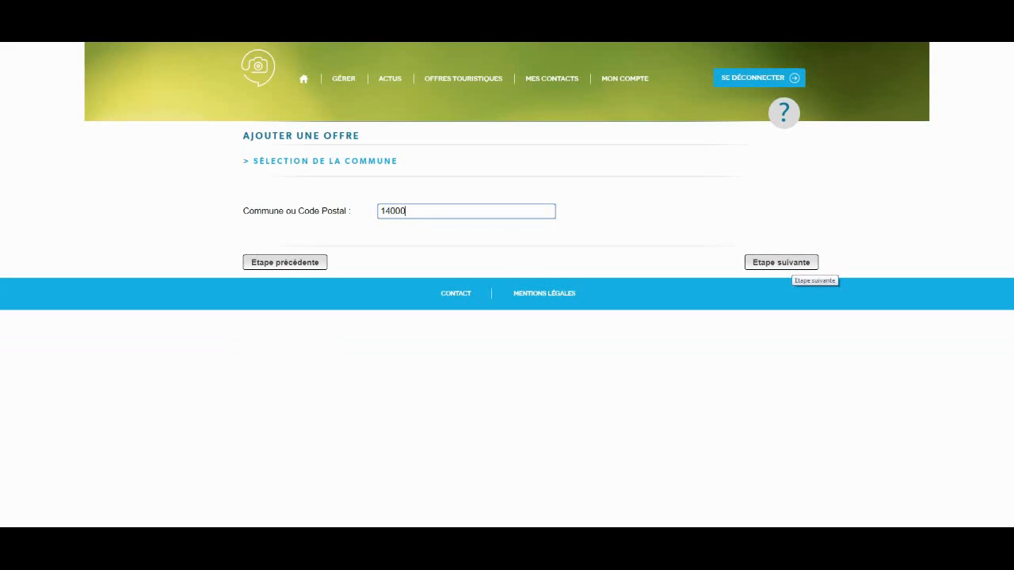
click(788, 265)
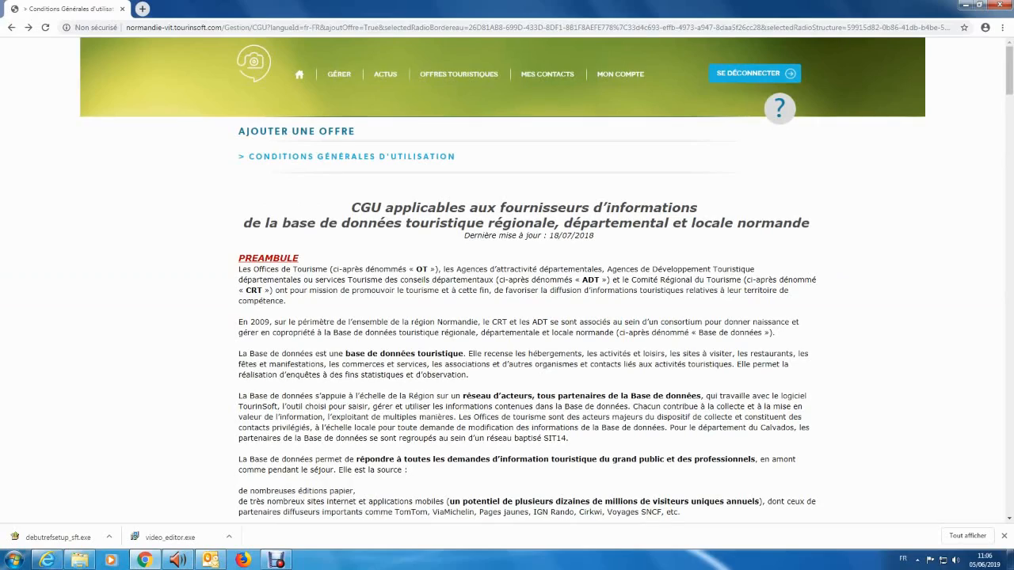
Read through the CGU terms and accept them with Valider mes CGU
scroll(507, 317, down, 20)
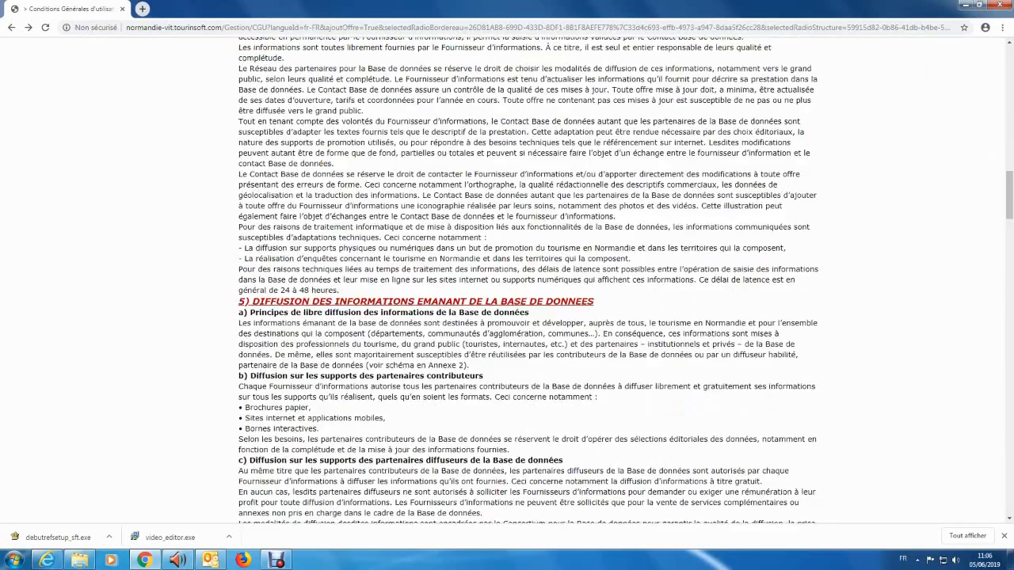
scroll(507, 317, down, 20)
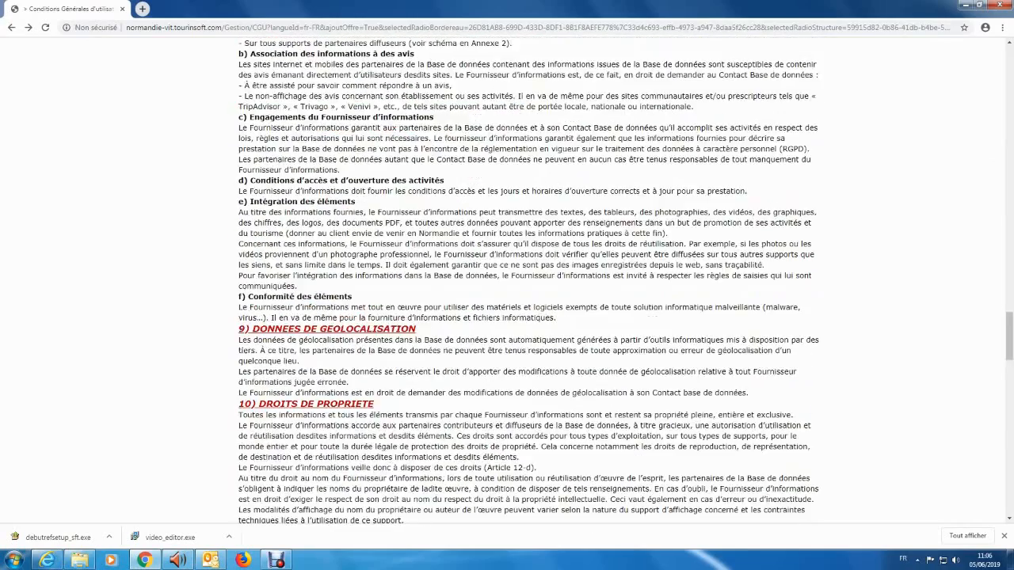
scroll(507, 317, down, 20)
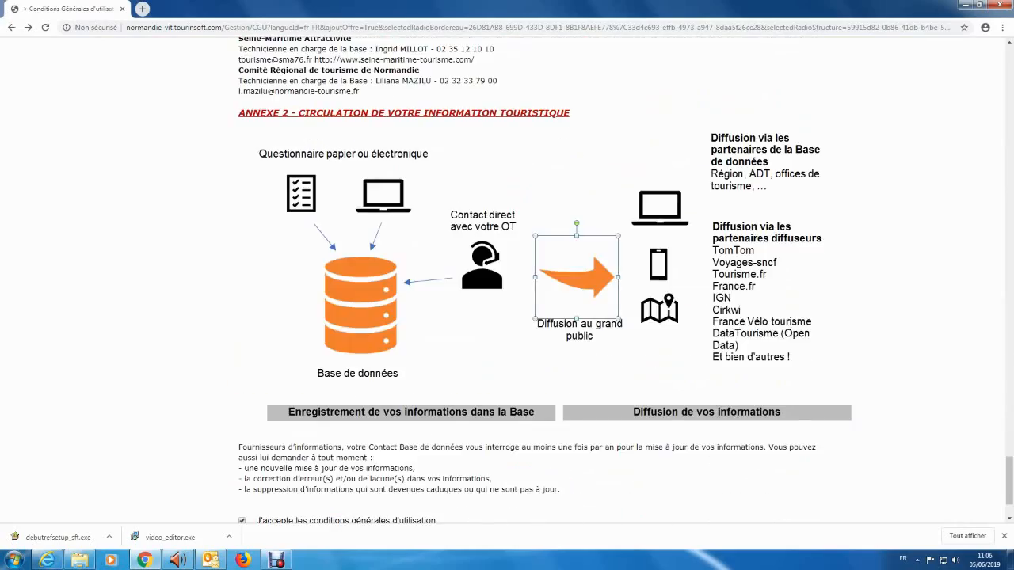
scroll(507, 317, down, 2)
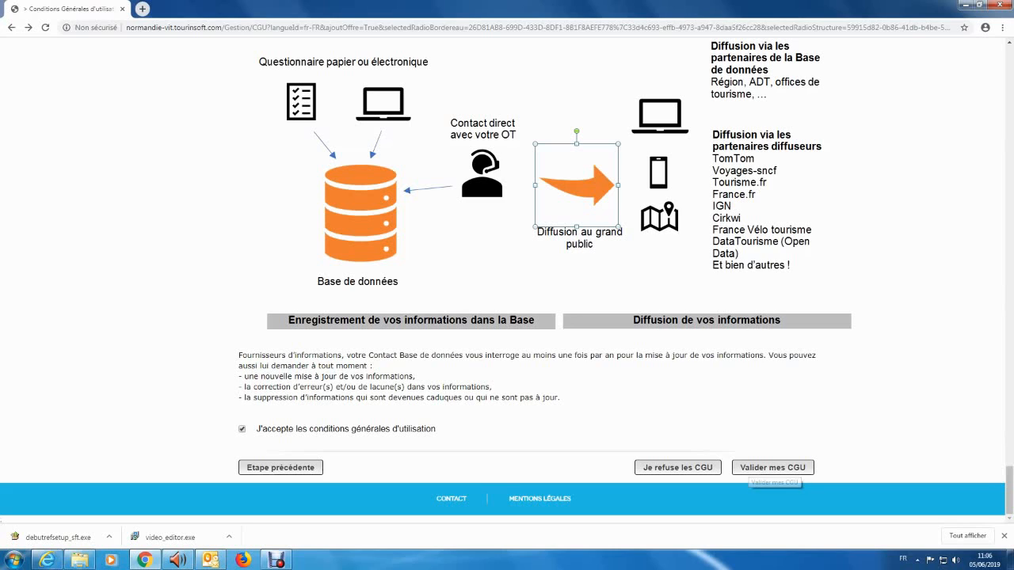
click(773, 467)
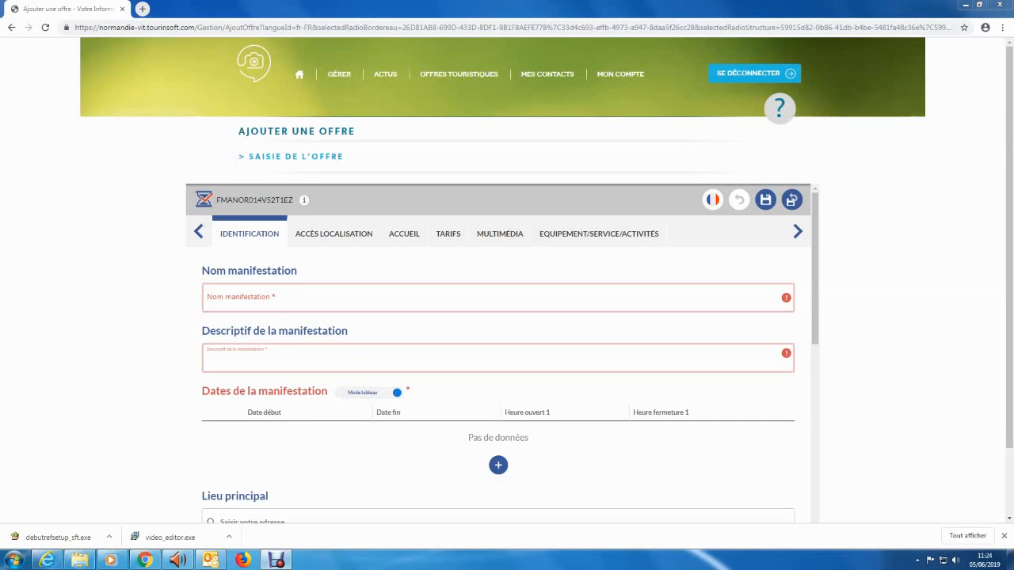
Name the event 'Concert en plein air'
click(317, 298)
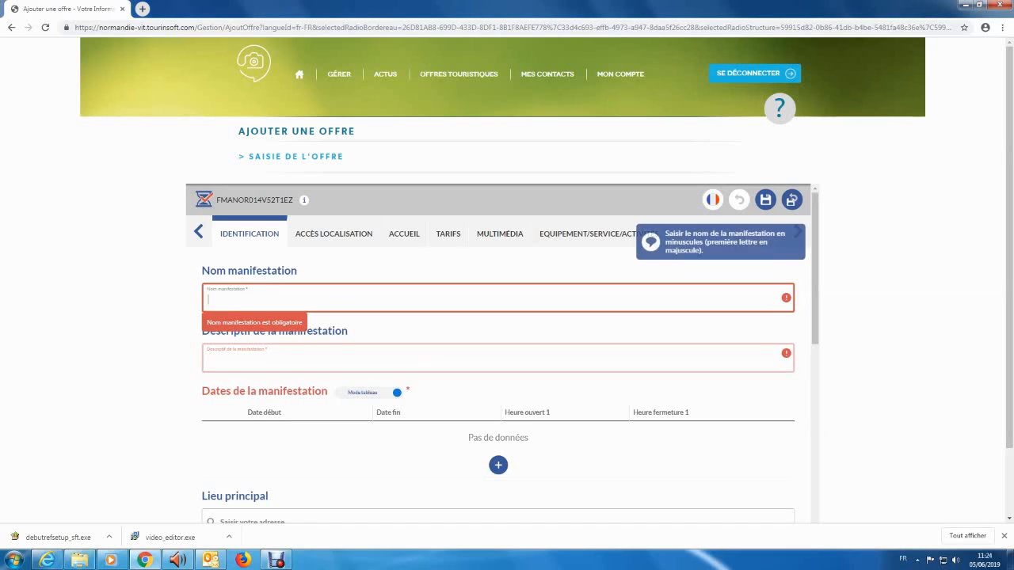
text(Concert)
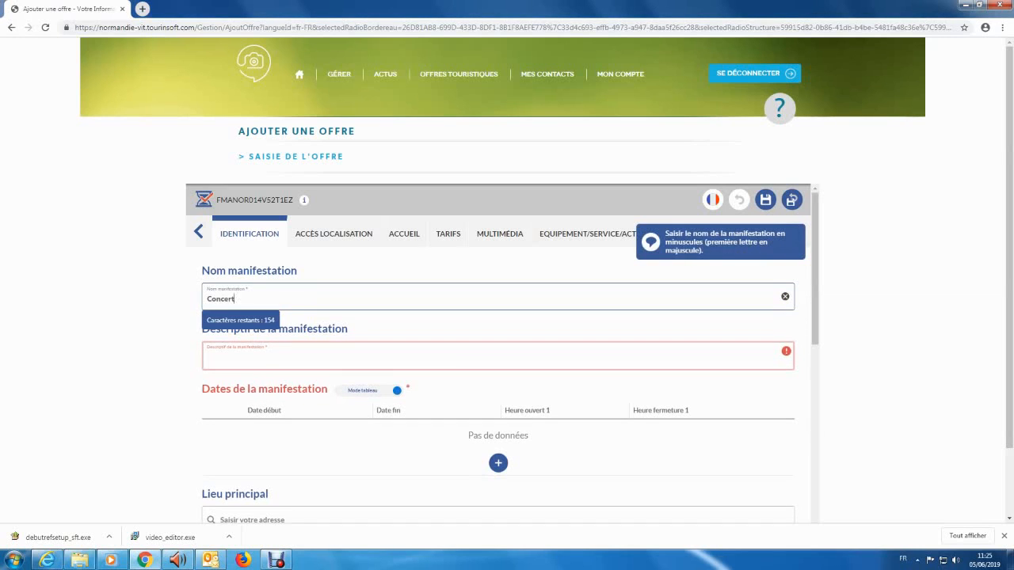
text( en plein)
text(air)
Paste the three-line text into Descriptif de la manifestation
click(317, 358)
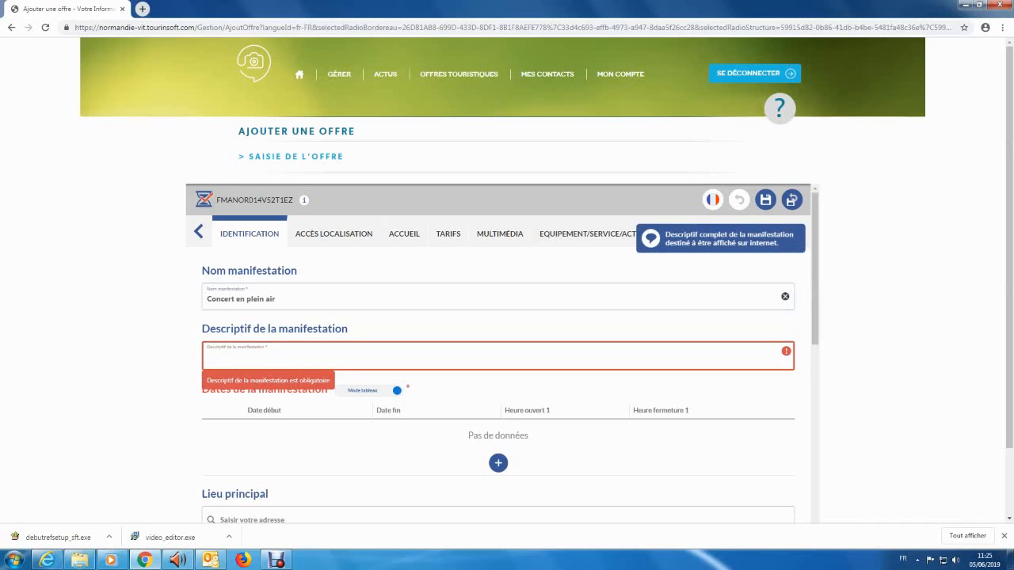
key(ctrl+v)
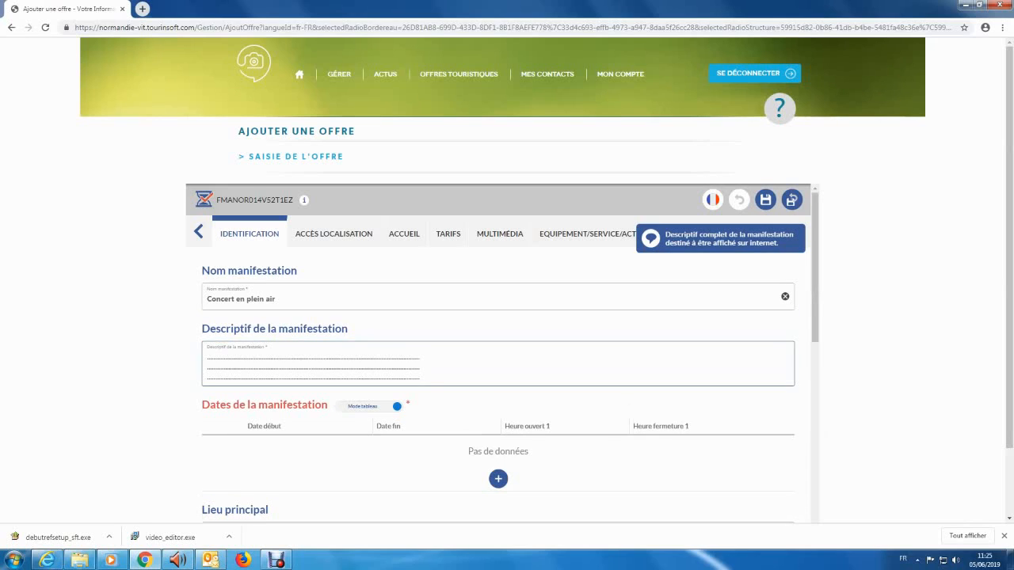
scroll(497, 357, down, 1)
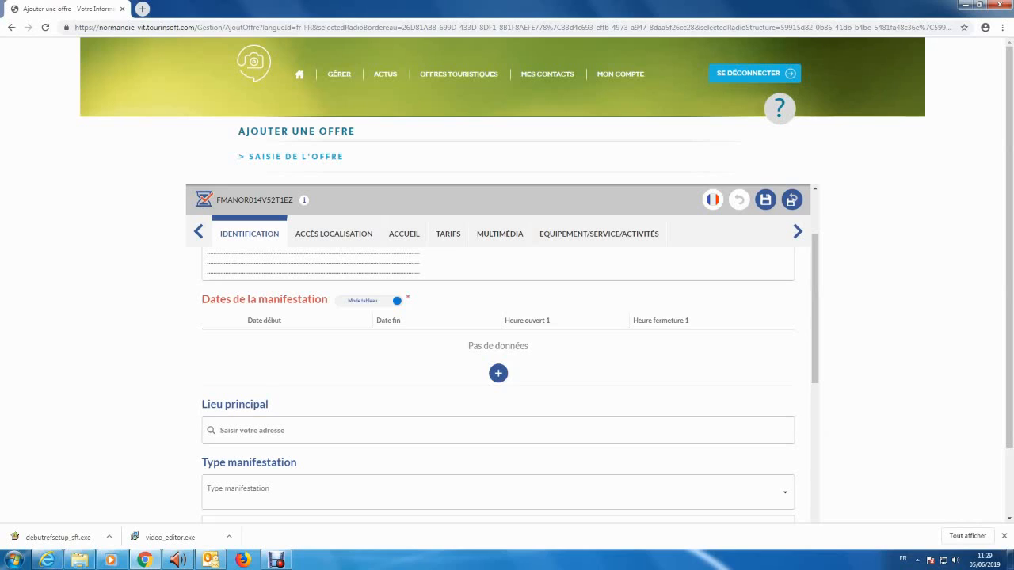
Add an event date row running from 13 to 16 June 2019
click(372, 300)
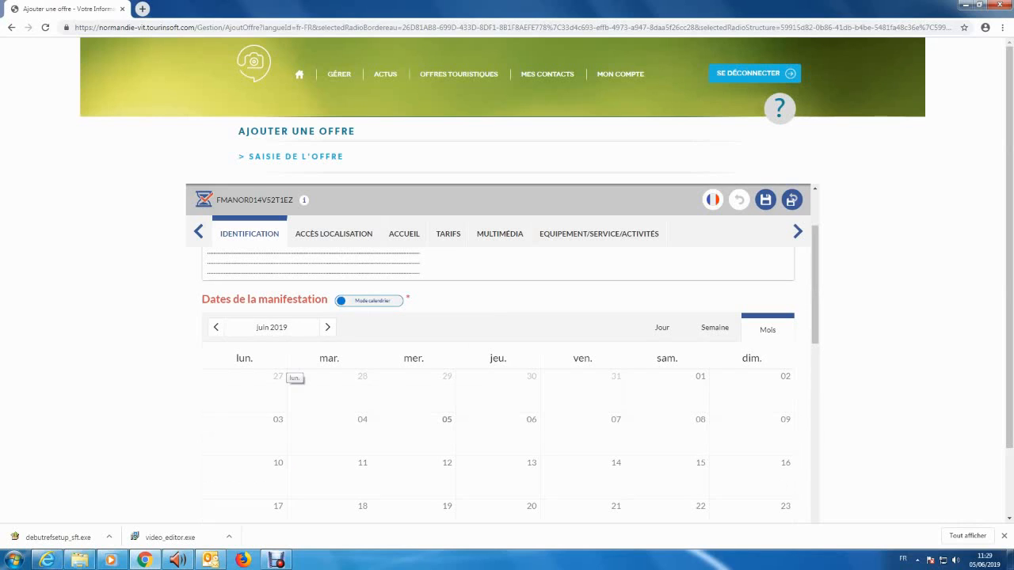
click(369, 300)
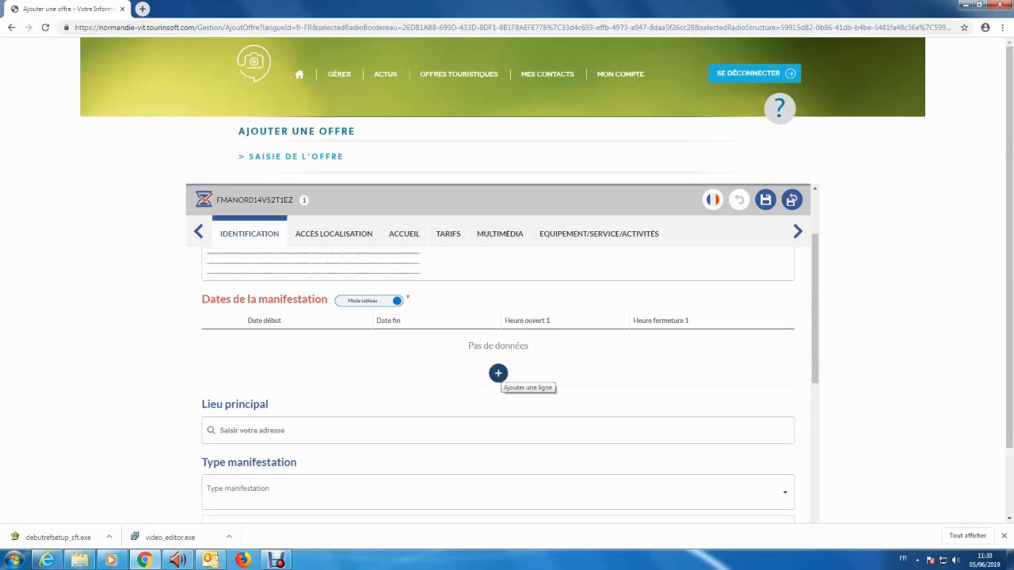
click(498, 373)
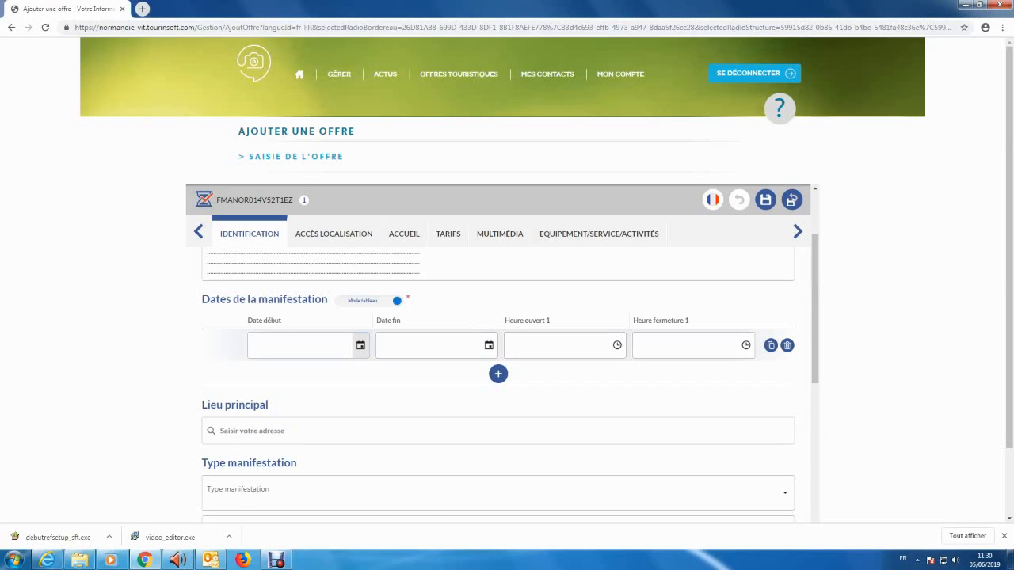
click(361, 346)
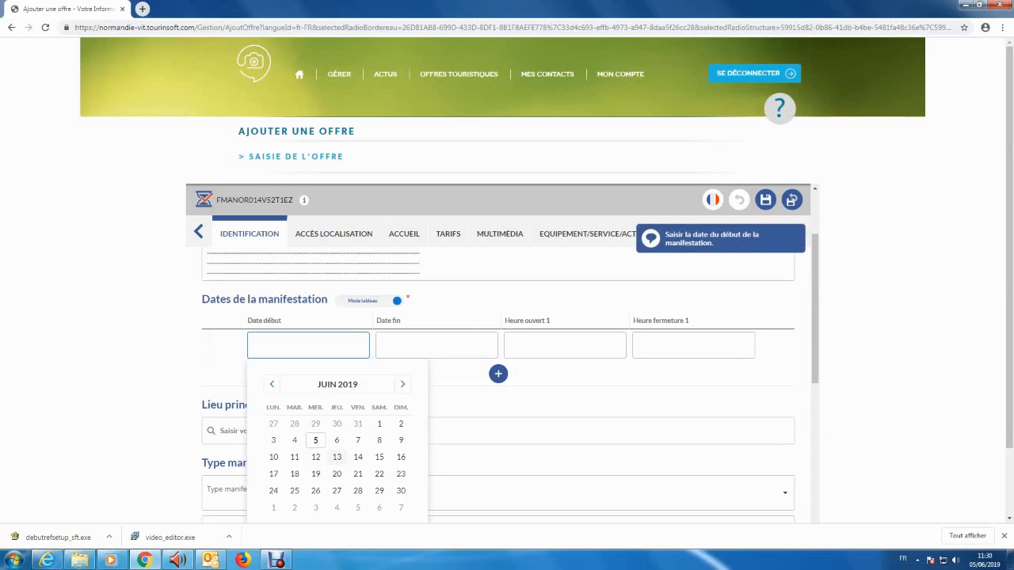
click(337, 458)
click(489, 346)
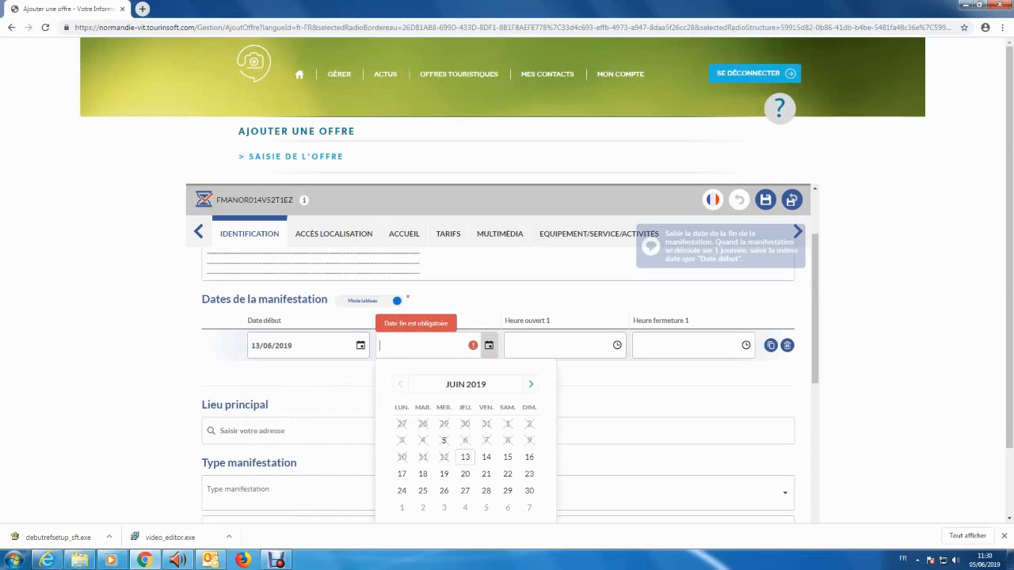
click(529, 457)
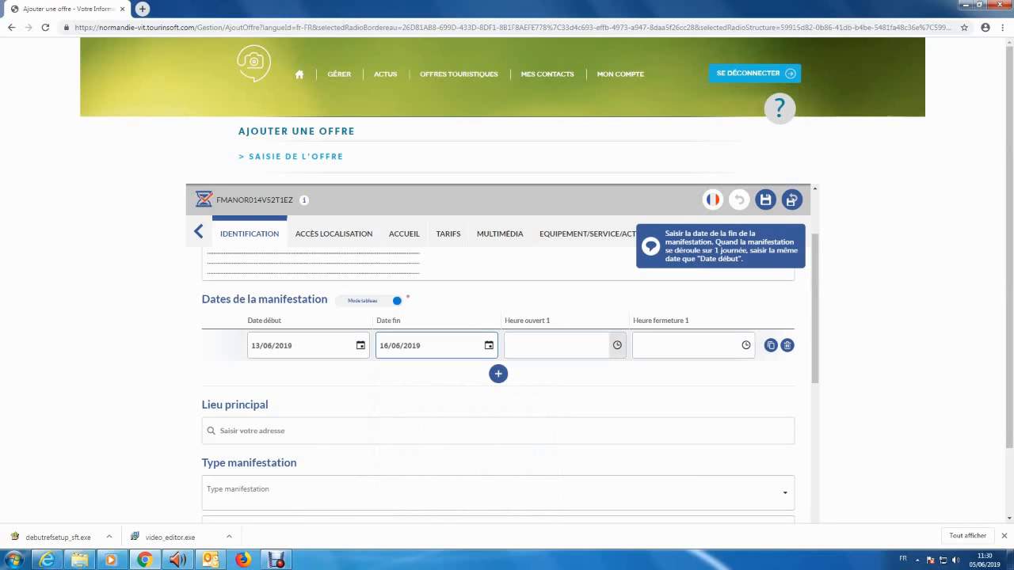
Set the row's opening time to 10:00 and closing time to 15:00
click(617, 346)
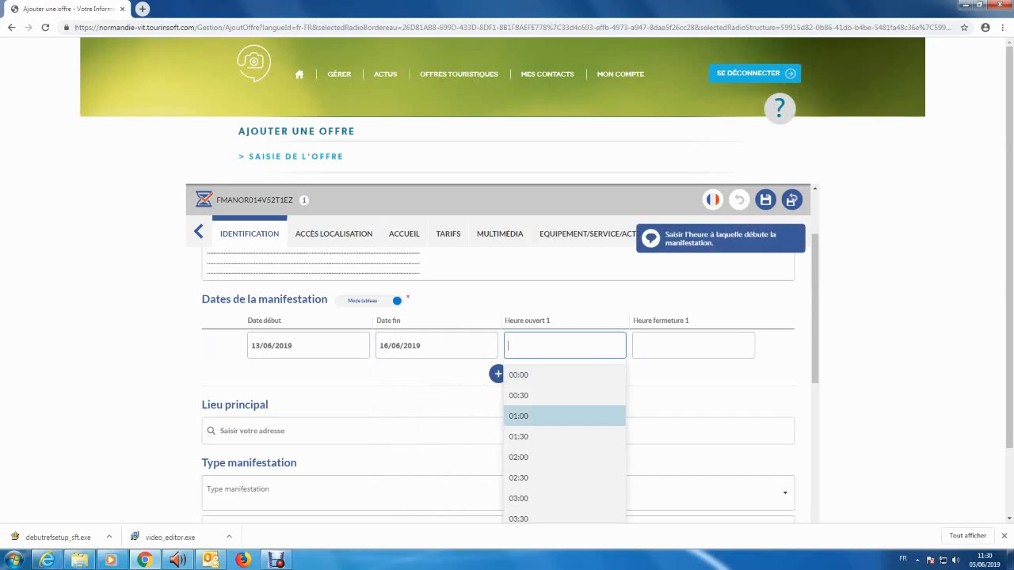
text(10)
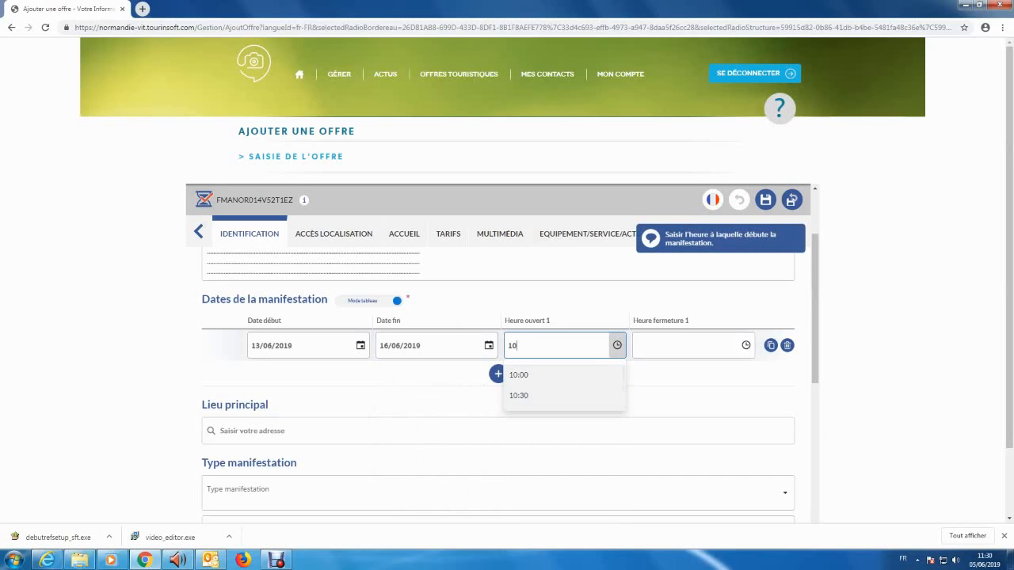
key(Down)
key(Tab)
text(15)
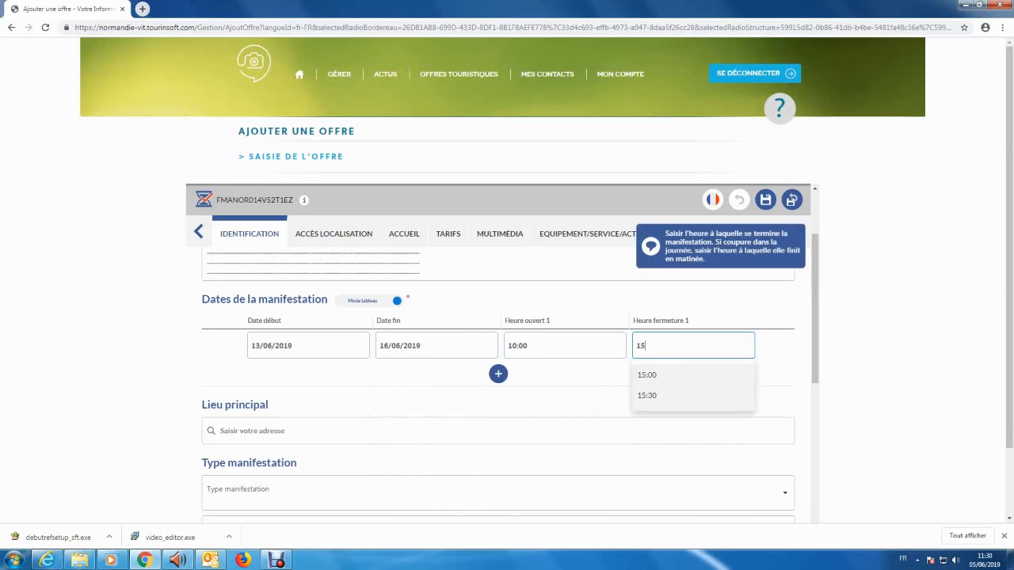
key(Down)
key(Return)
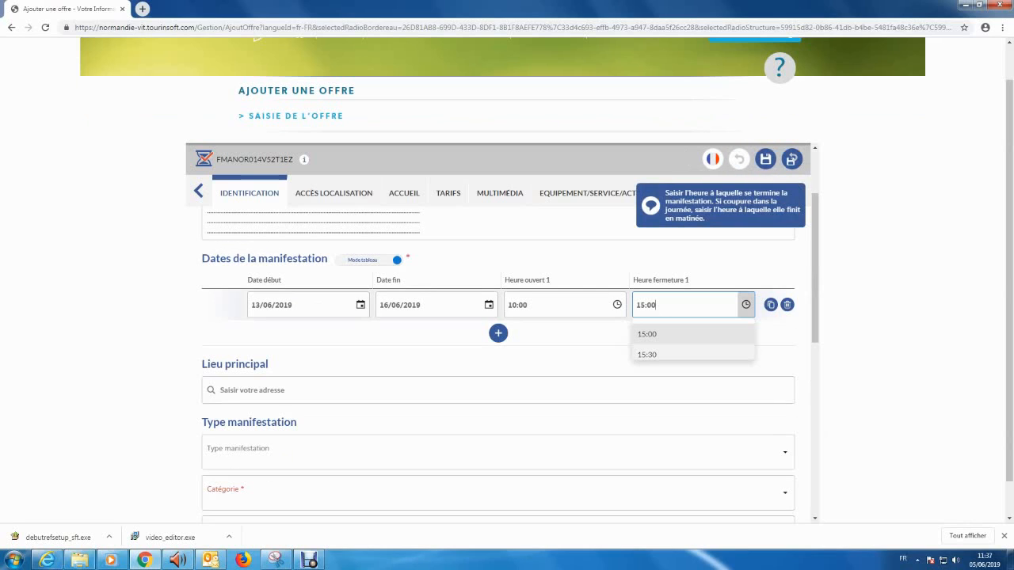
Delete the 13–16 June row, switch to calendar mode and add a date on Friday 14 June
click(788, 305)
click(369, 260)
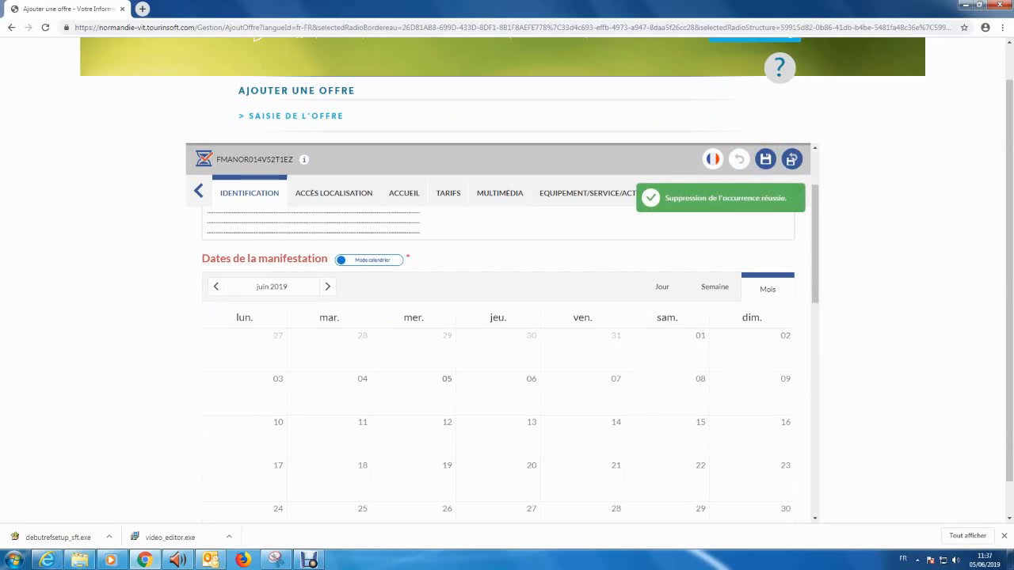
drag(815, 266, 815, 290)
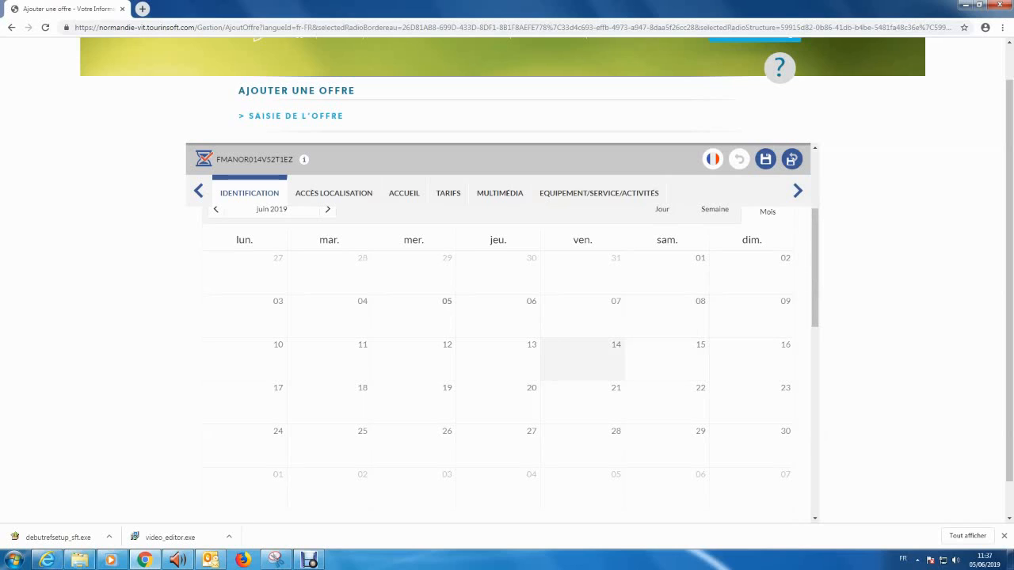
click(582, 360)
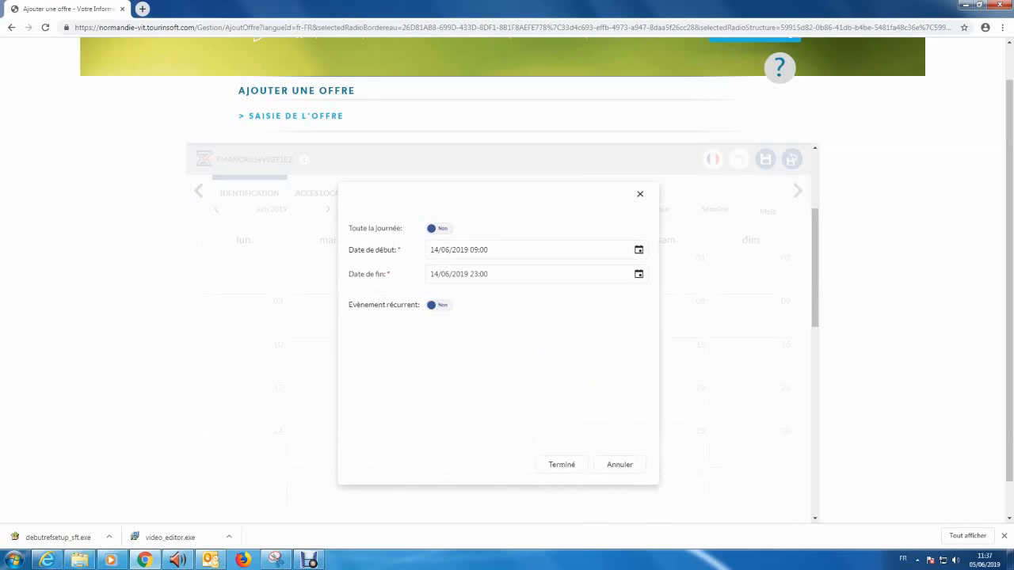
Make the 14 June date end at 15:00 and recur monthly for a set number of occurrences
click(478, 274)
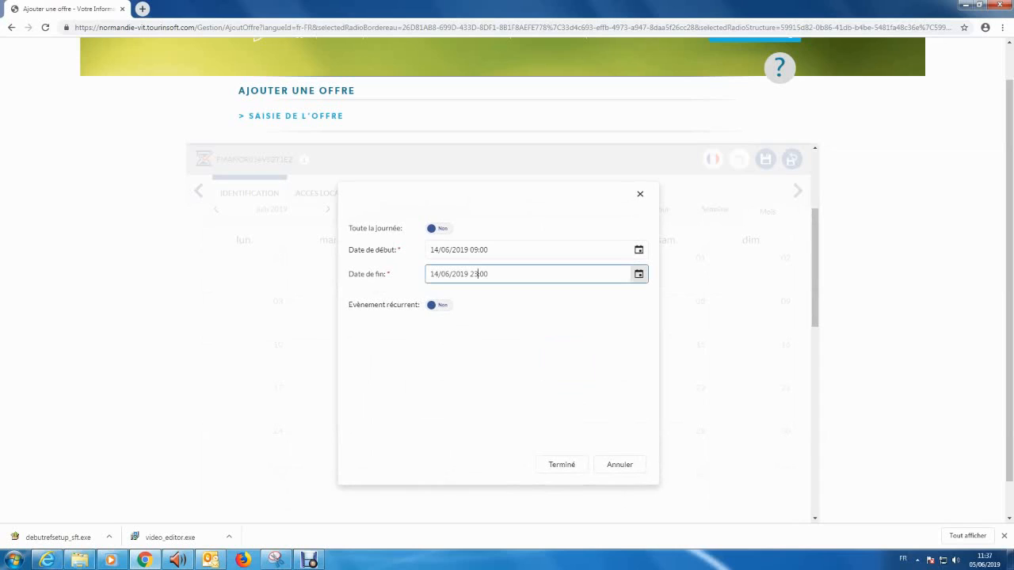
key(BackSpace)
key(BackSpace)
text(15)
key(Tab)
key(space)
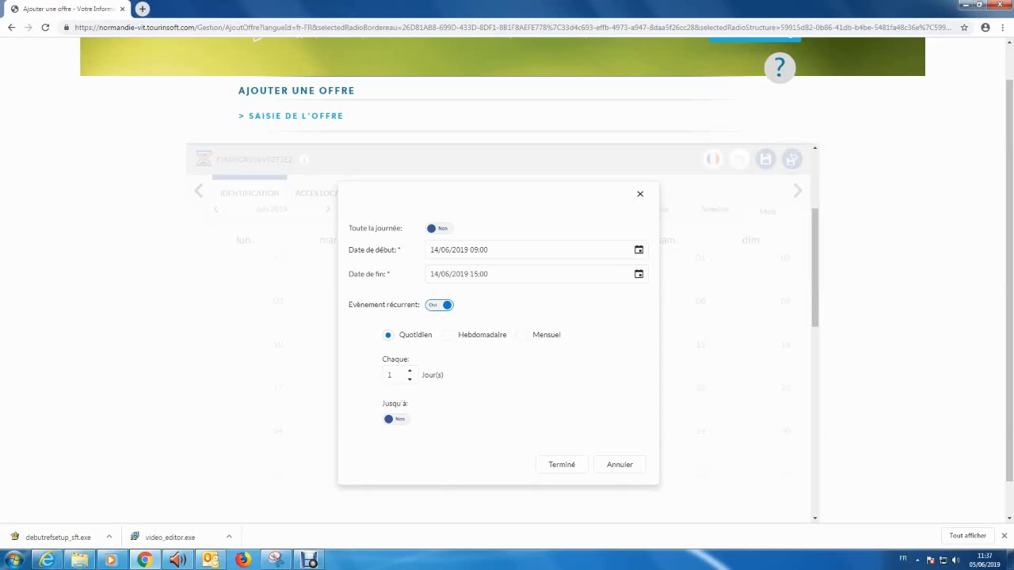
click(521, 335)
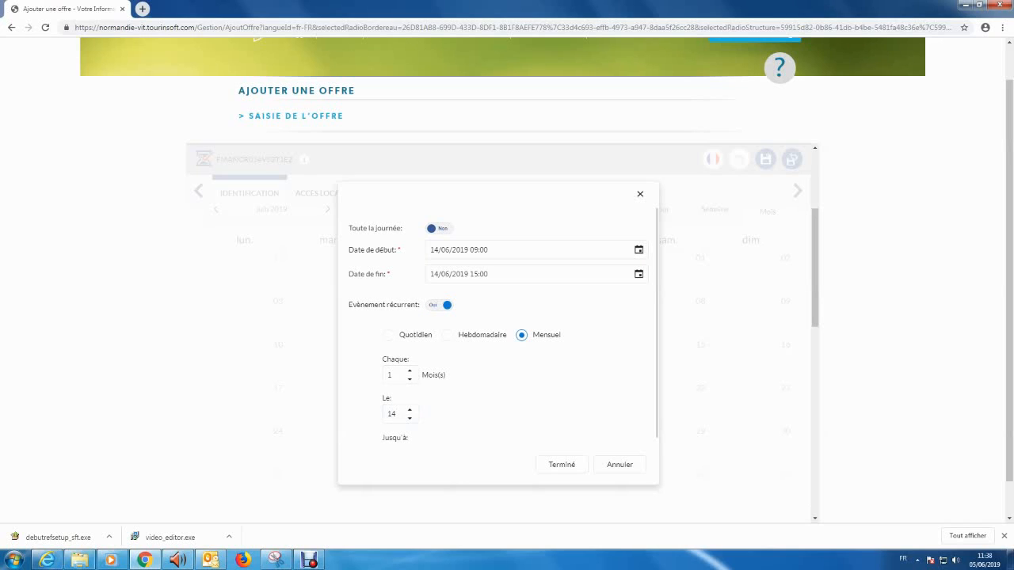
scroll(498, 333, down, 1)
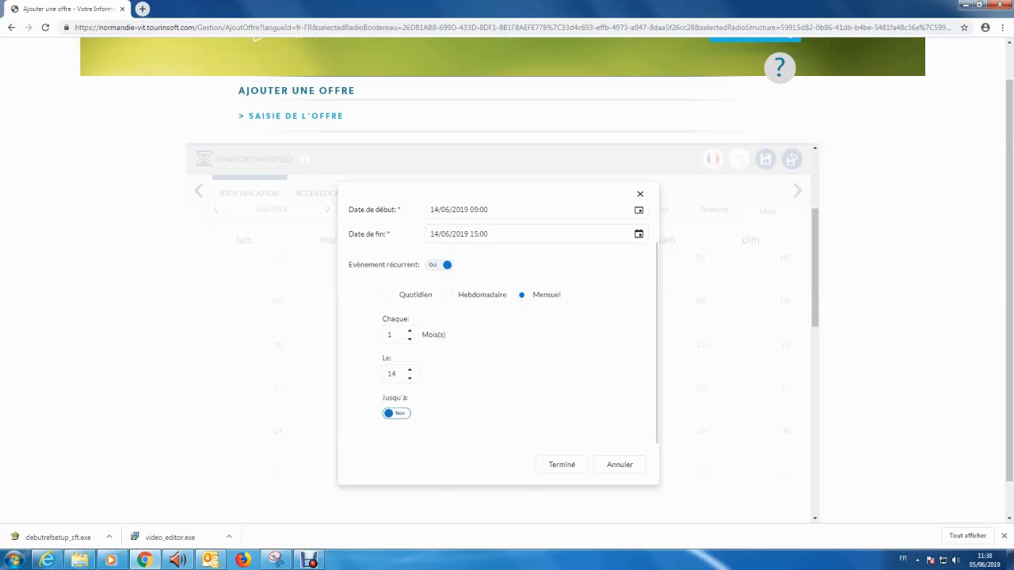
click(397, 413)
scroll(452, 424, down, 1)
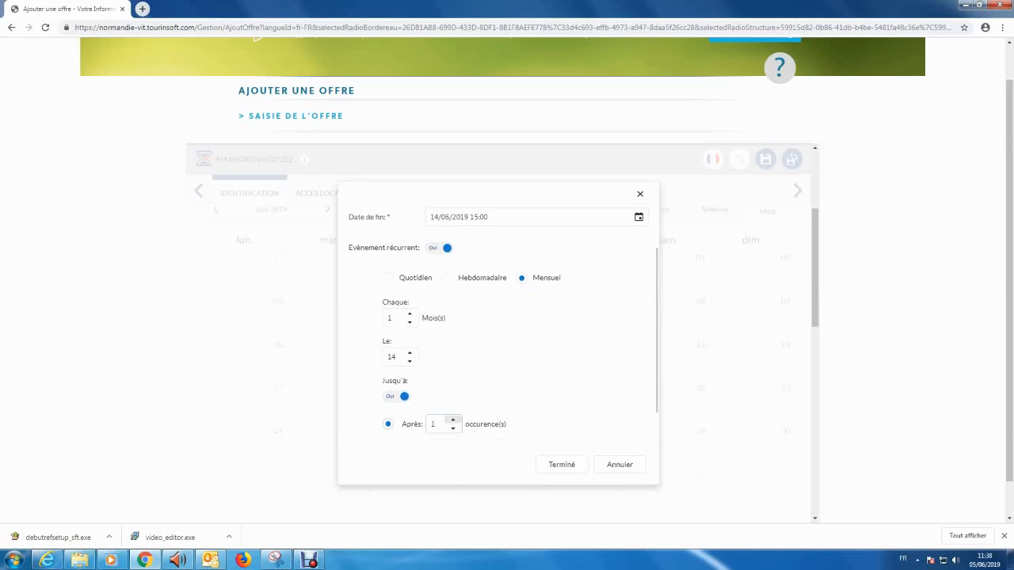
click(453, 420)
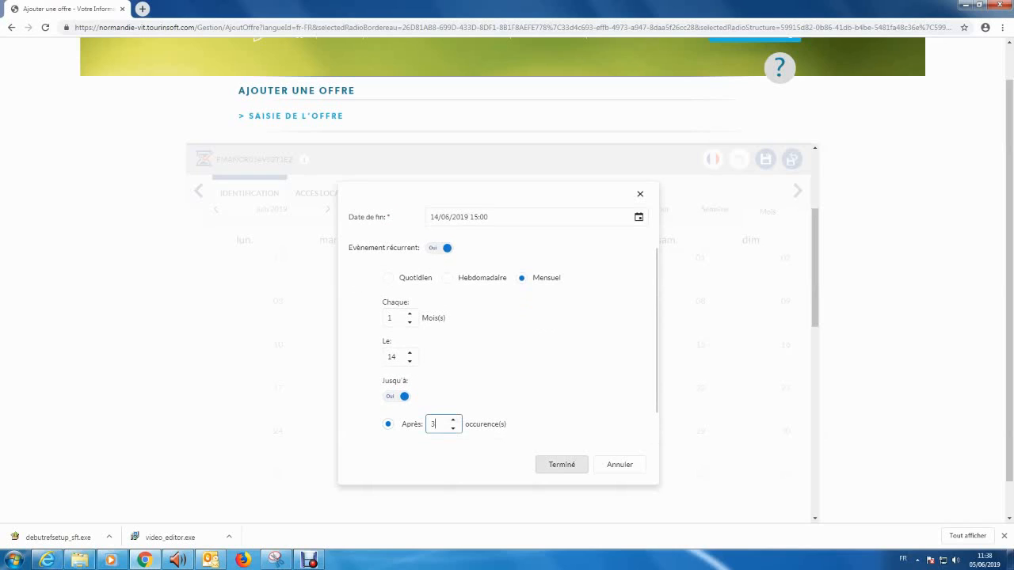
click(562, 464)
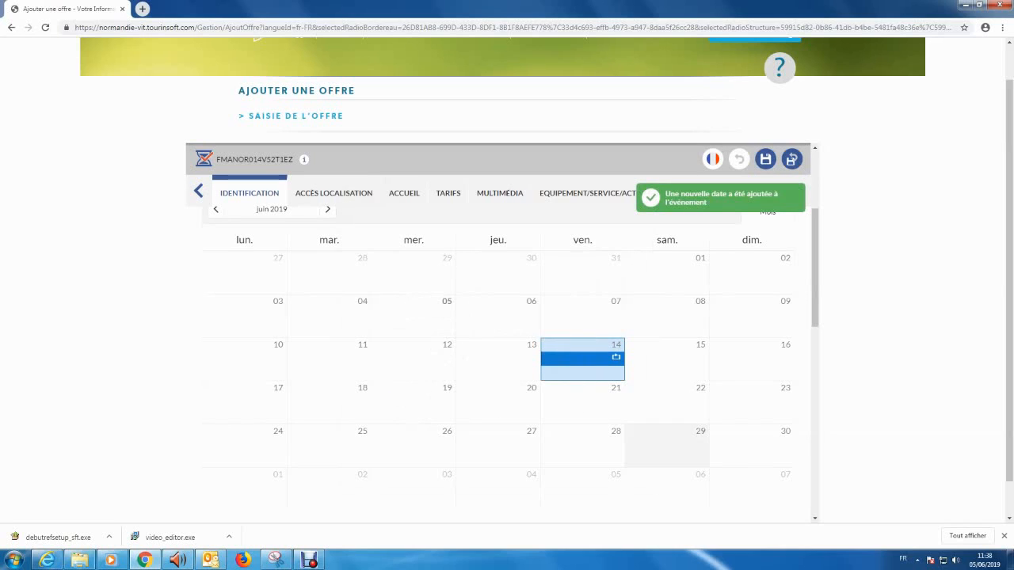
Check the July and August occurrences in the calendar, then return to June
click(328, 210)
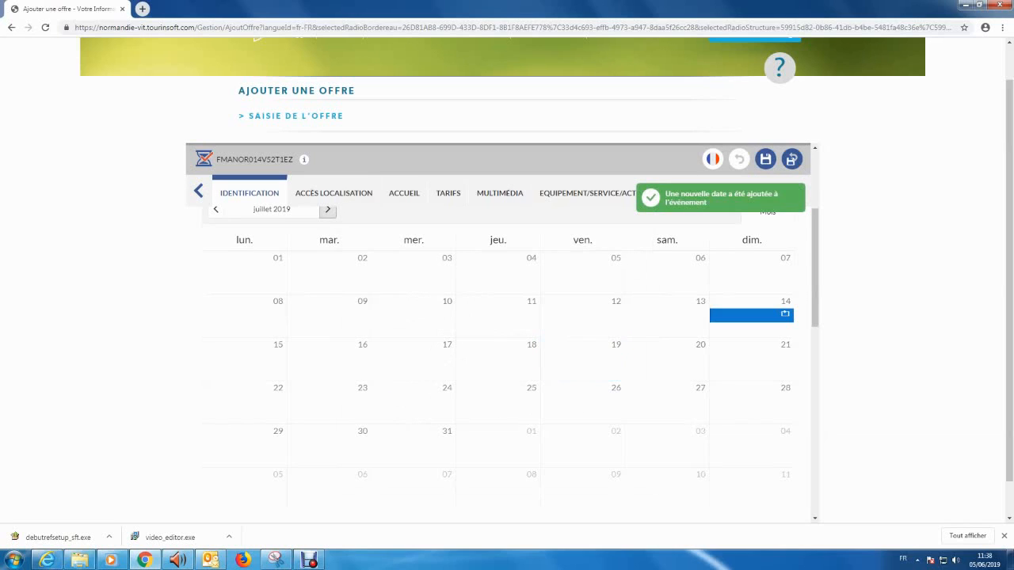
click(328, 211)
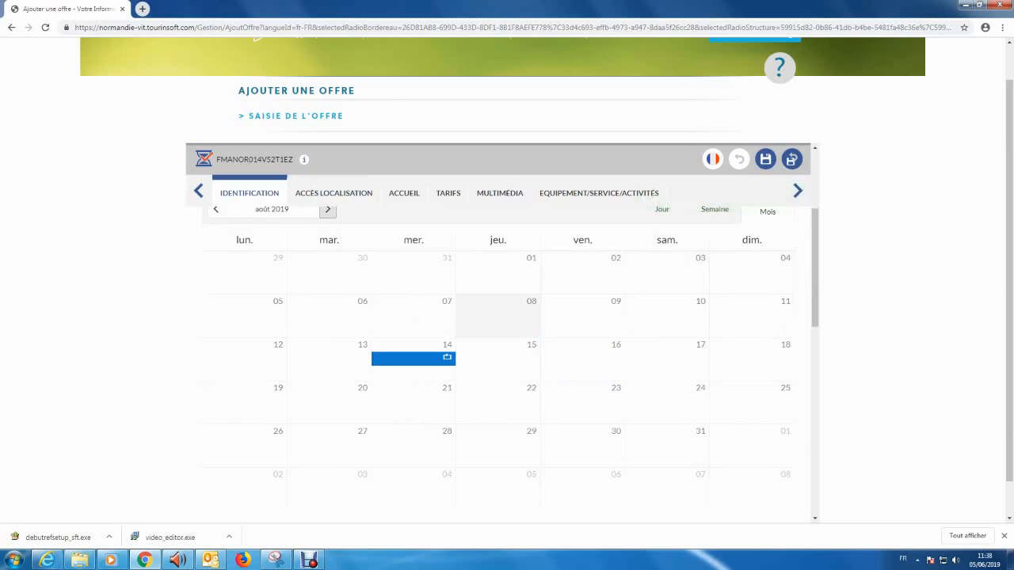
click(216, 209)
click(216, 209)
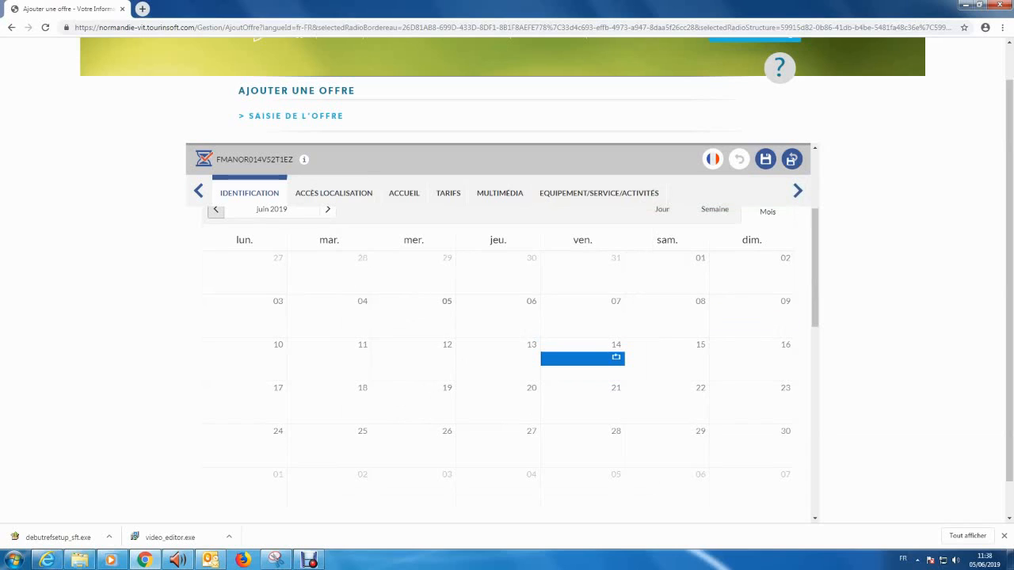
click(328, 209)
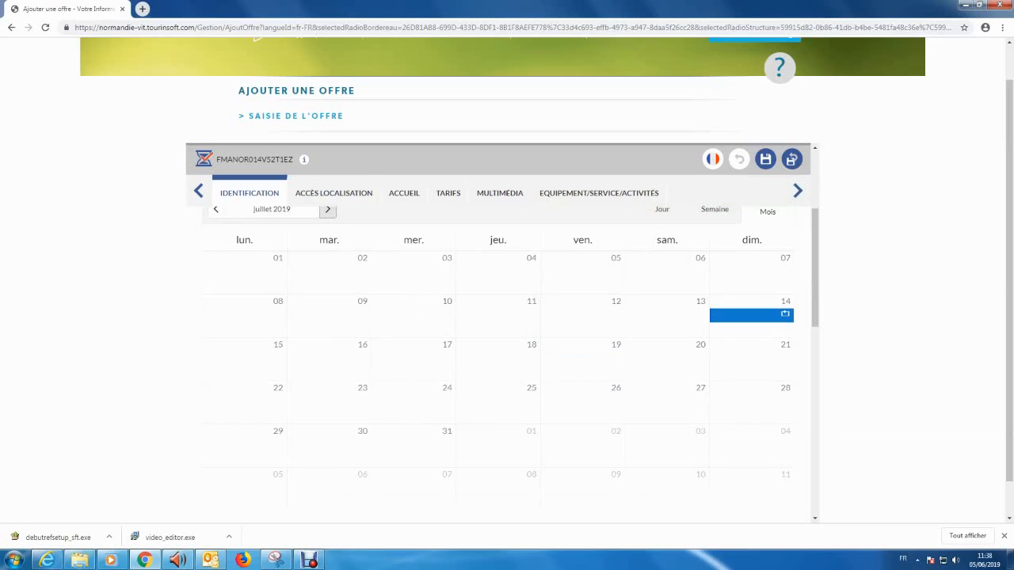
click(328, 209)
click(215, 209)
click(215, 210)
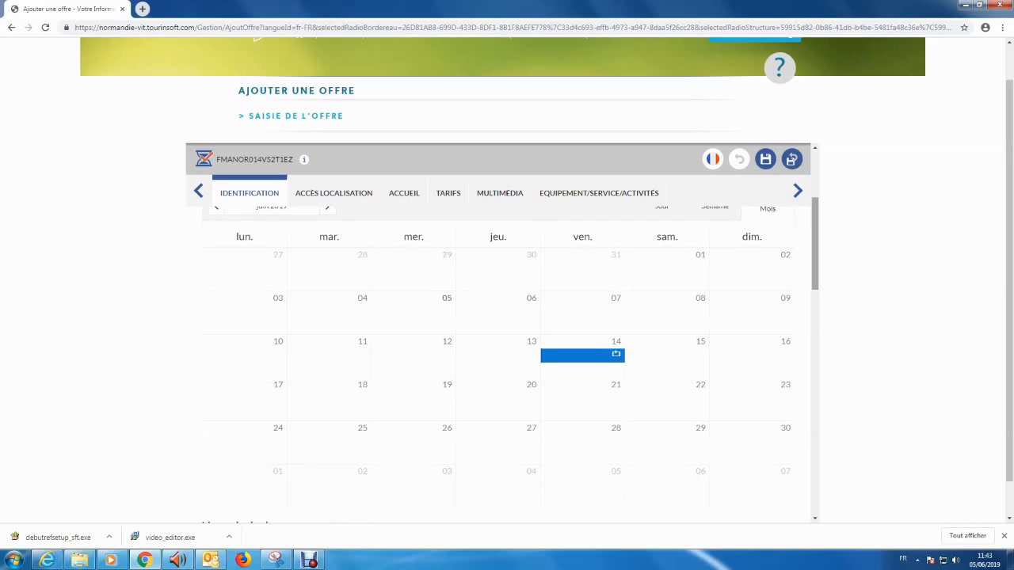
drag(815, 244, 815, 288)
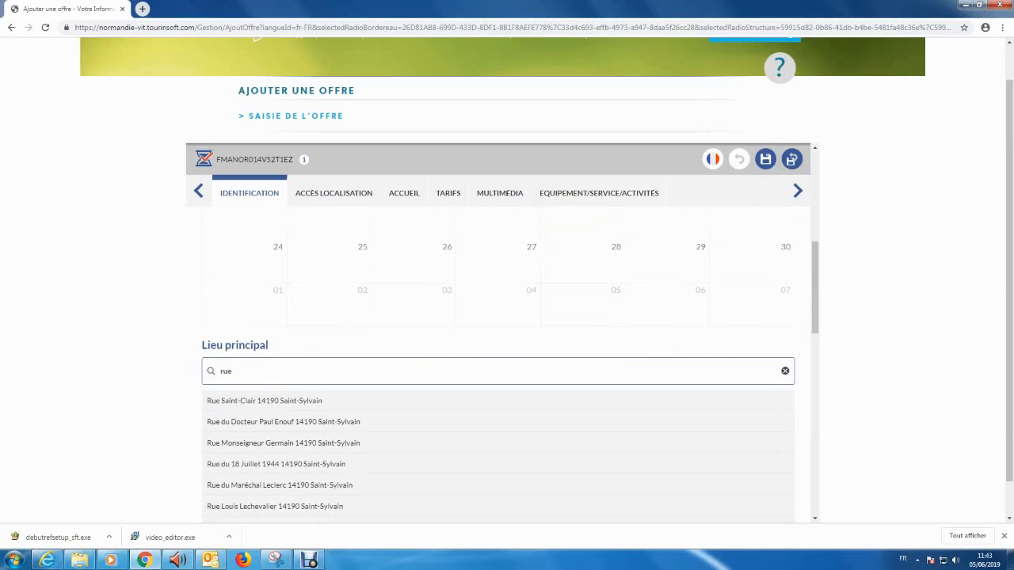
Set the main venue to Rue Joseph Philippon from the address search
text(os)
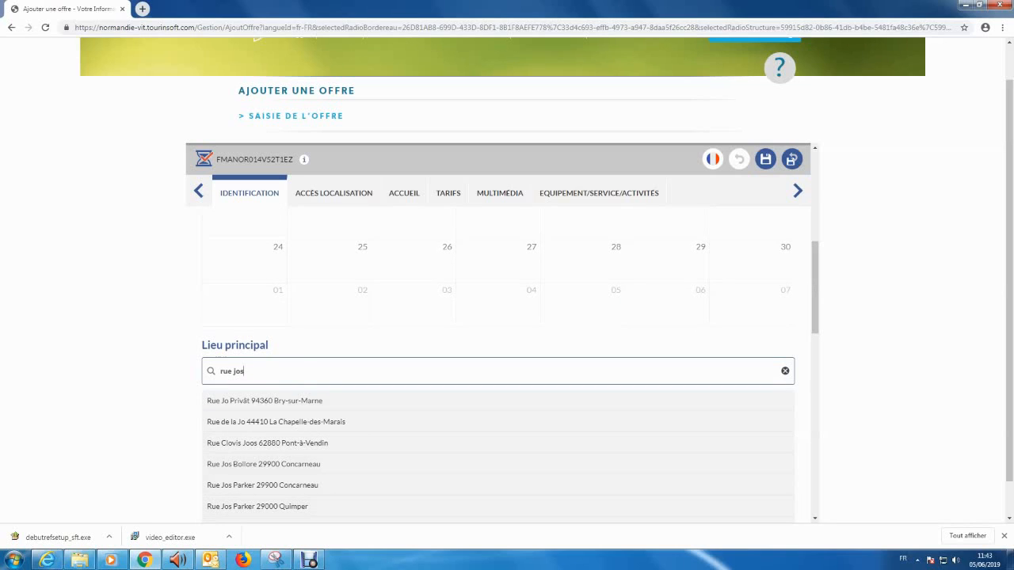
text(eph phi)
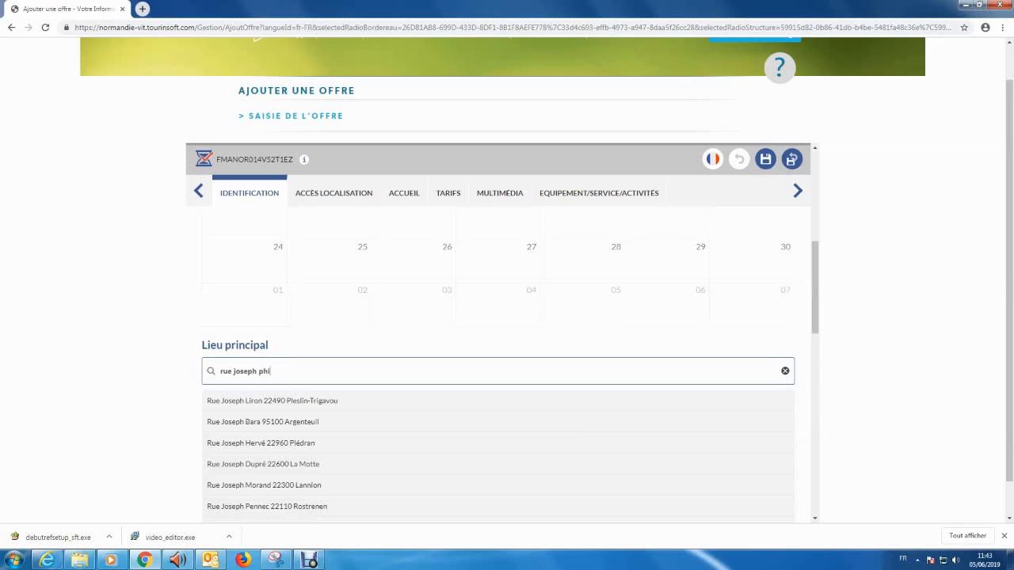
text(llipe)
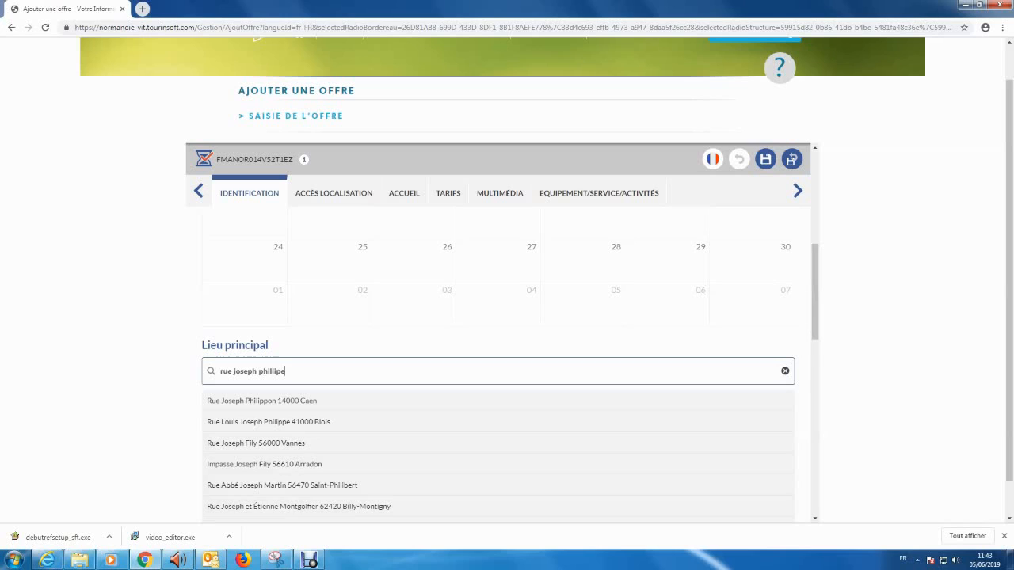
key(Down)
key(Return)
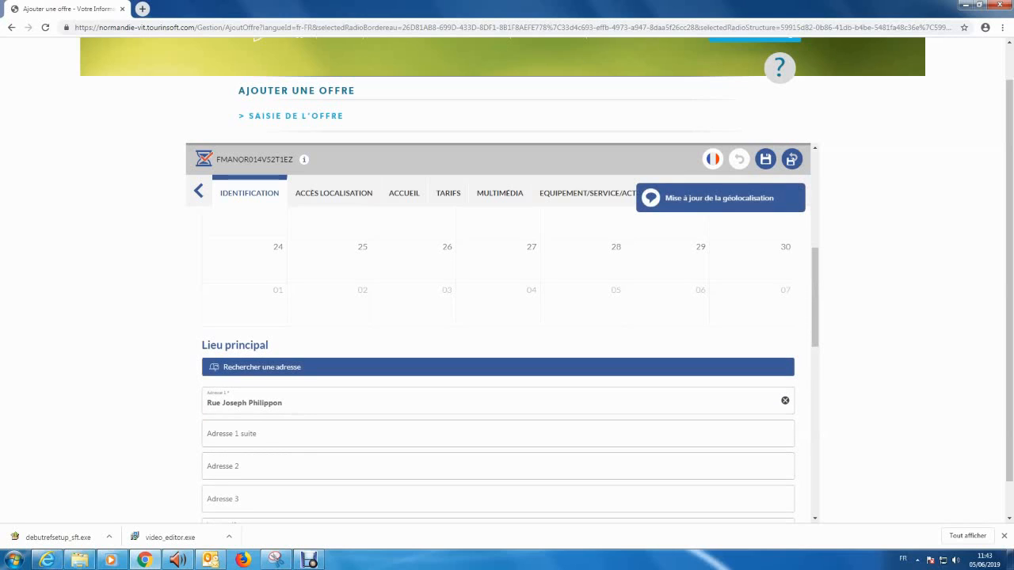
Move the street into Adresse 1 suite and enter 'Concert en plein air' as Adresse 1
drag(815, 297, 815, 313)
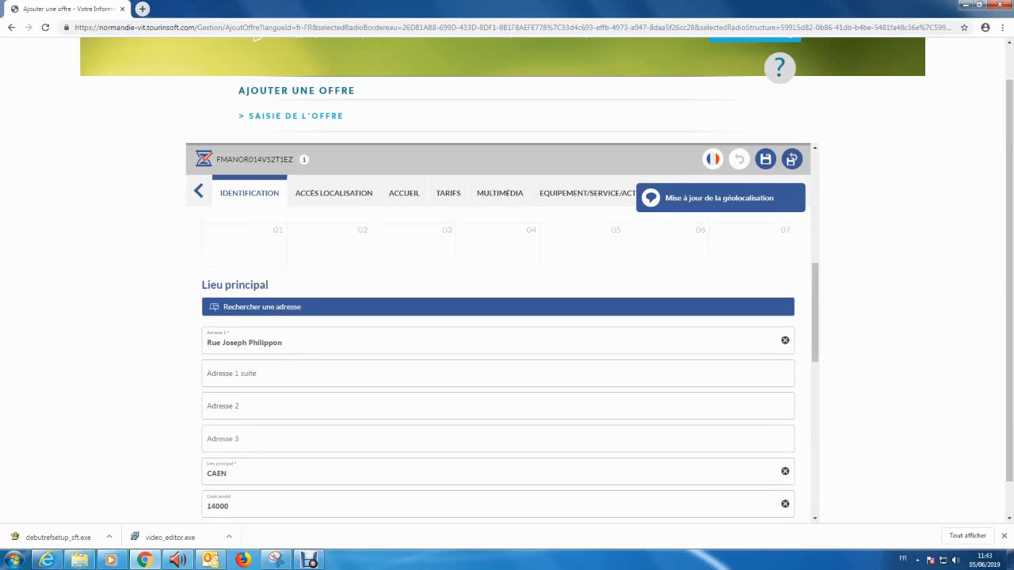
drag(287, 343, 205, 343)
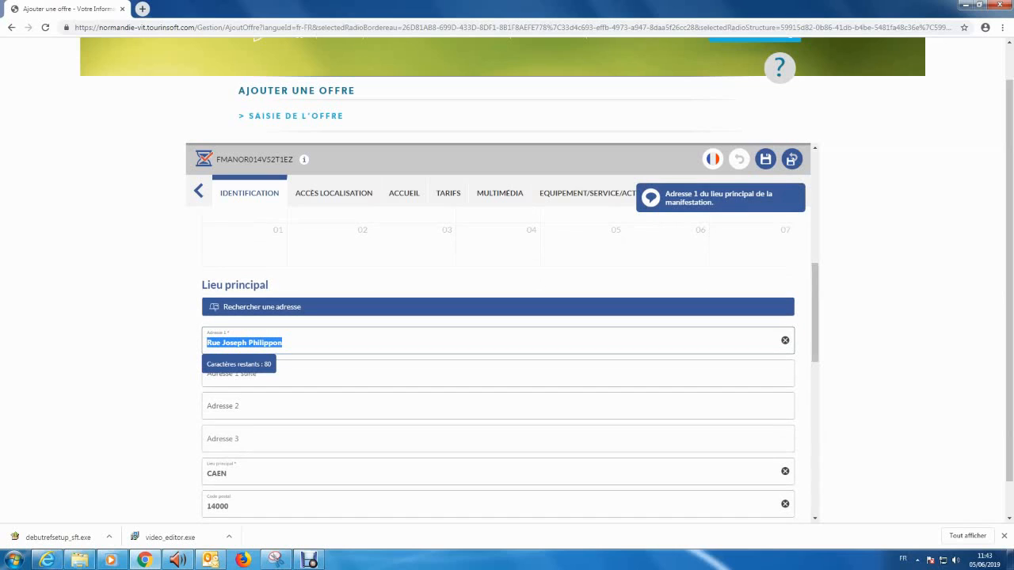
key(ctrl+c)
key(Tab)
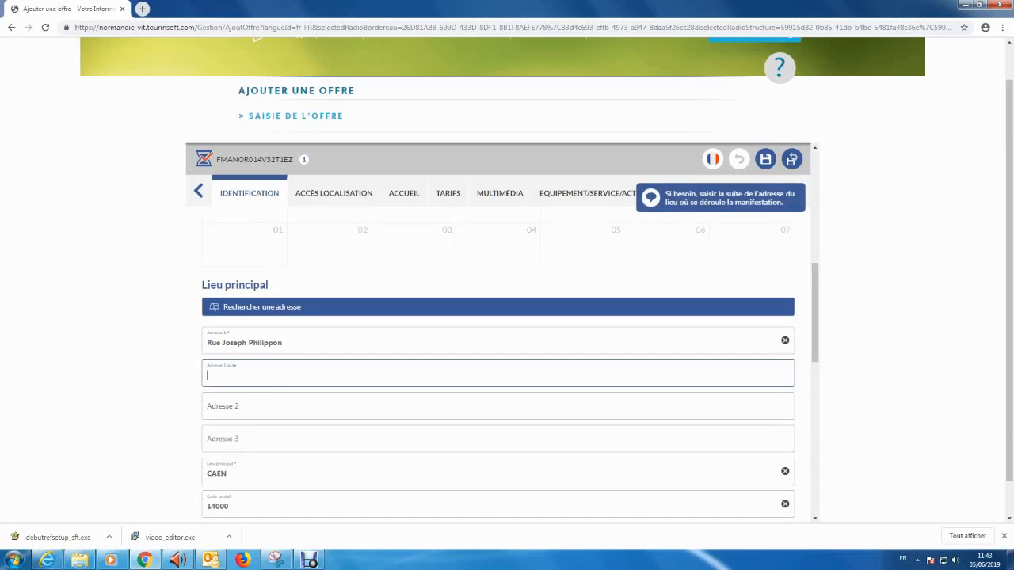
key(ctrl+v)
key(shift+Tab)
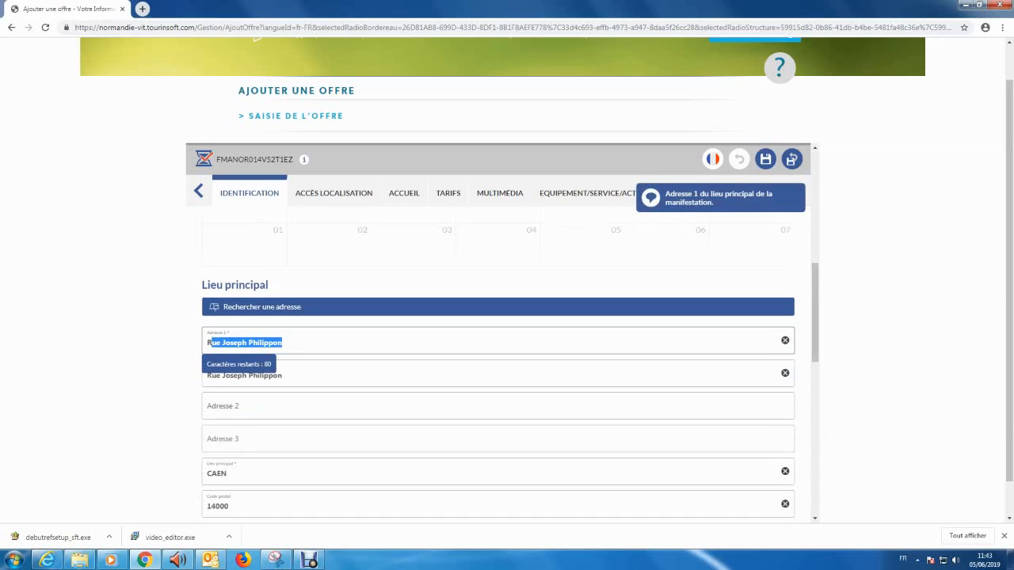
key(BackSpace)
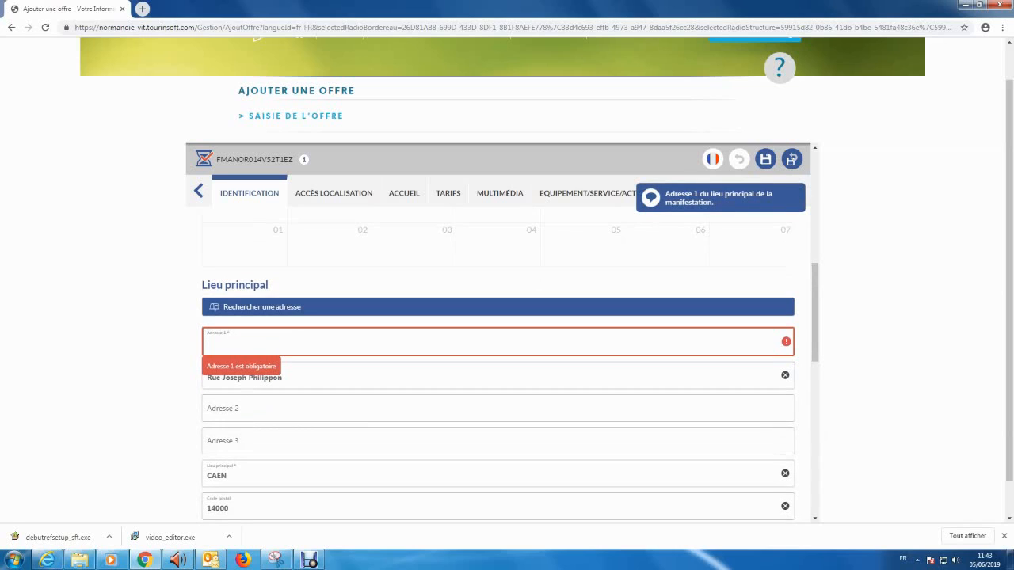
text(Concert en )
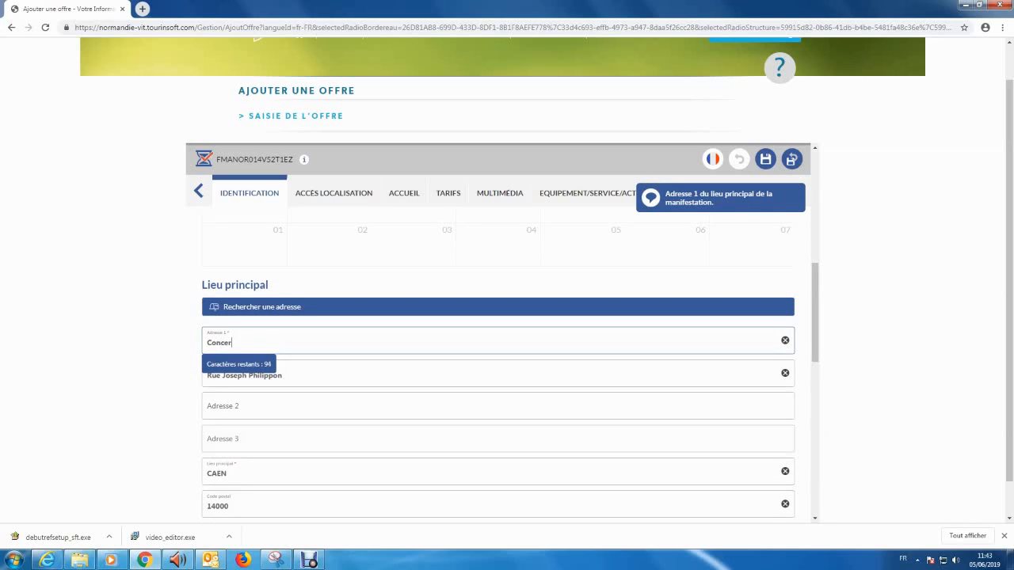
text(plein air)
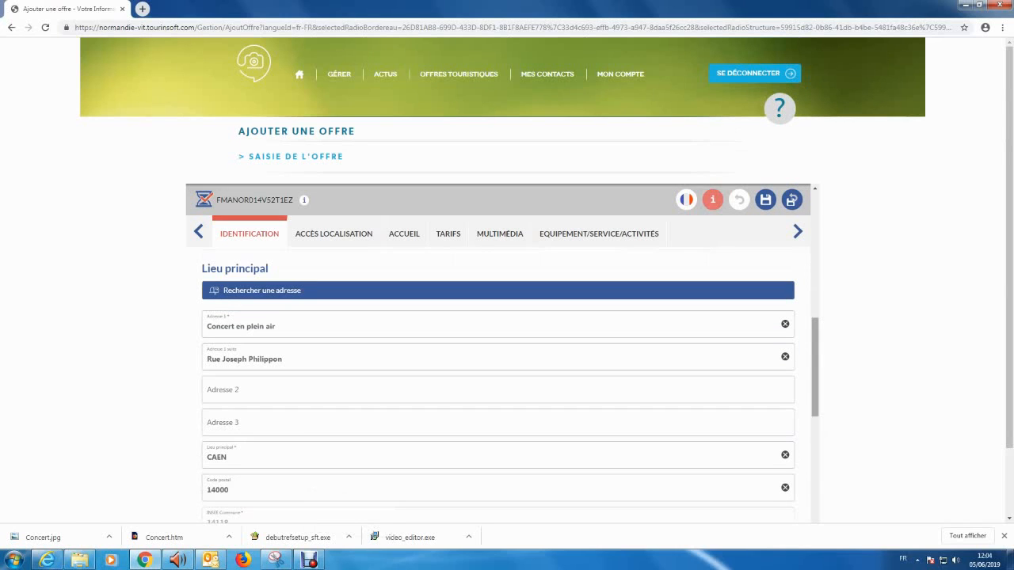
Set the event category to Festival
scroll(508, 380, down, 1)
scroll(507, 381, down, 2)
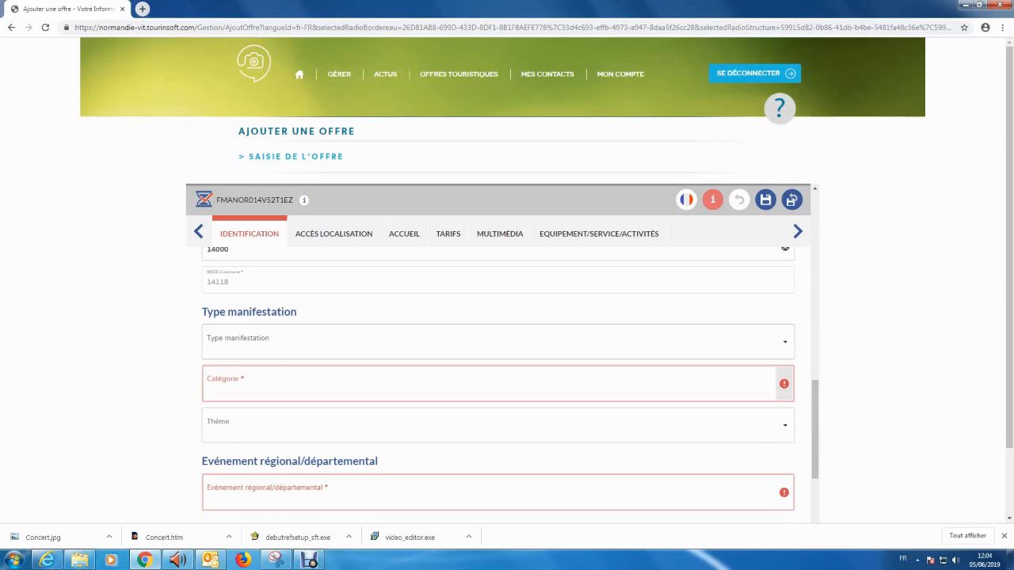
click(238, 385)
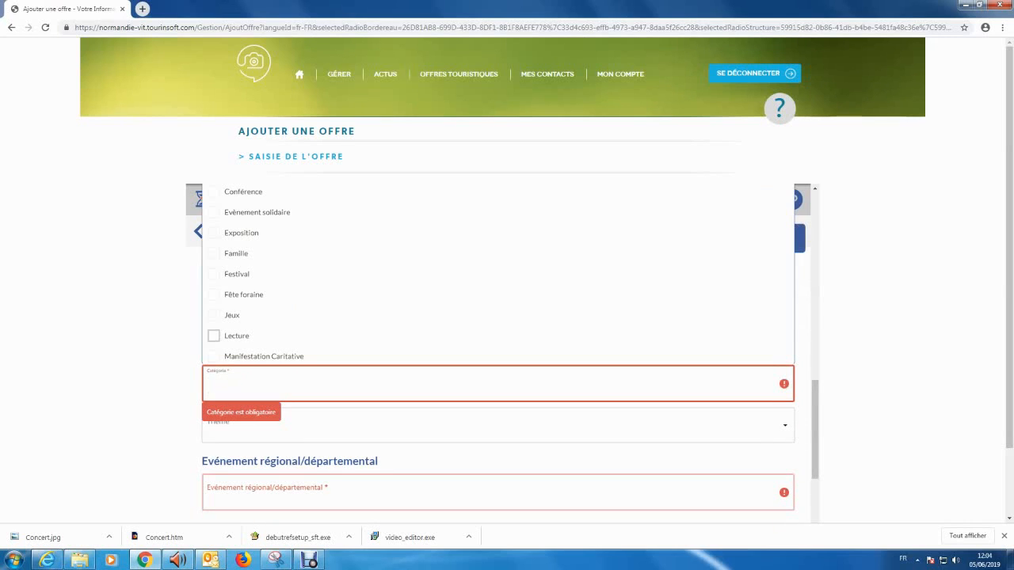
click(225, 273)
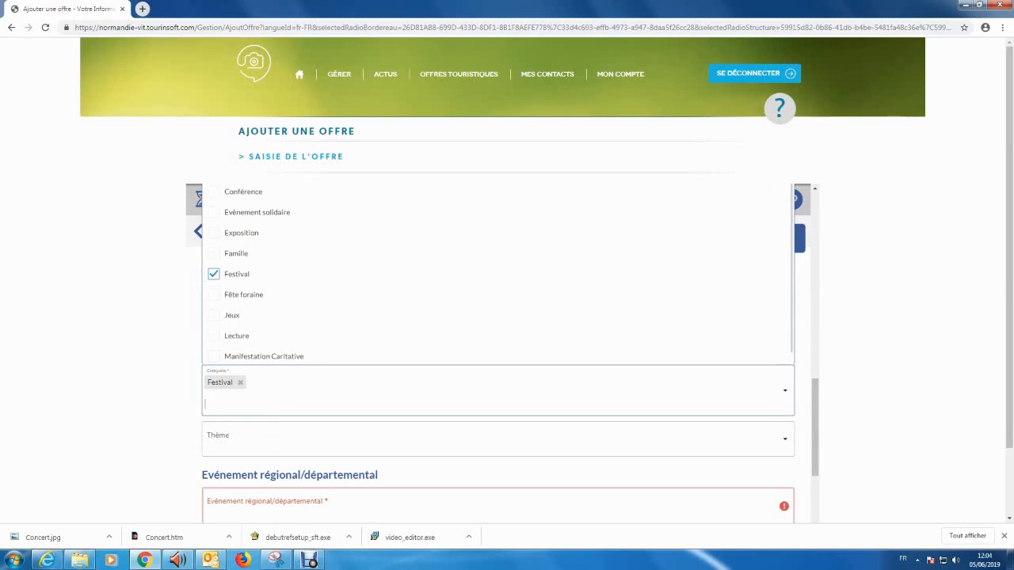
Tag the regional/departmental event as Escapades nature
scroll(498, 357, down, 1)
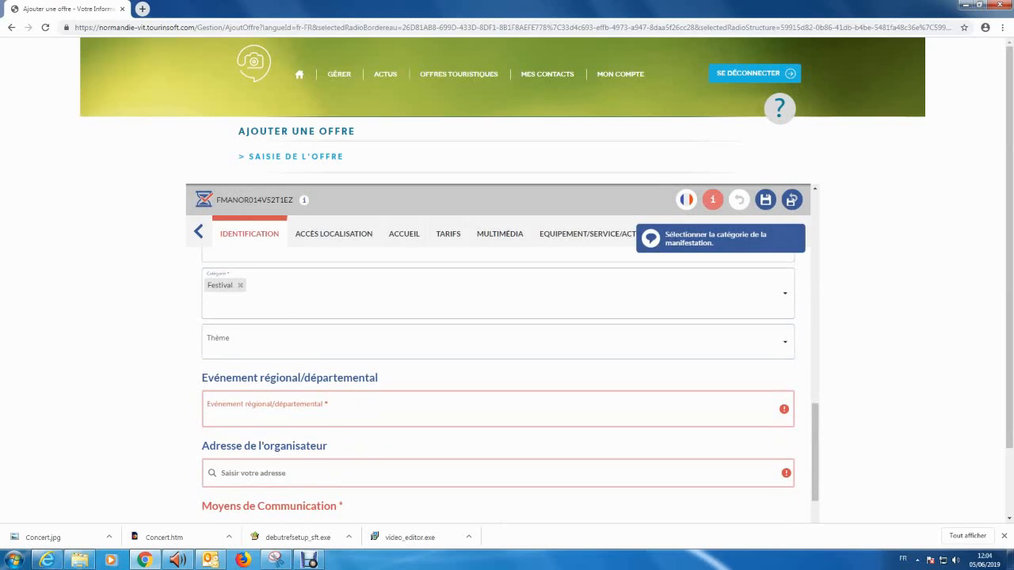
click(262, 409)
click(214, 464)
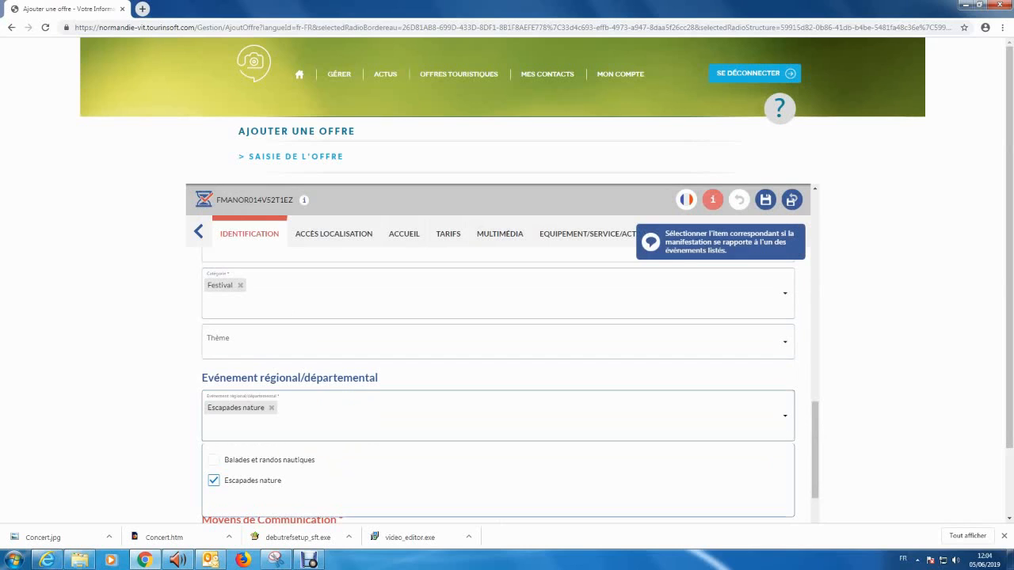
drag(815, 451, 816, 460)
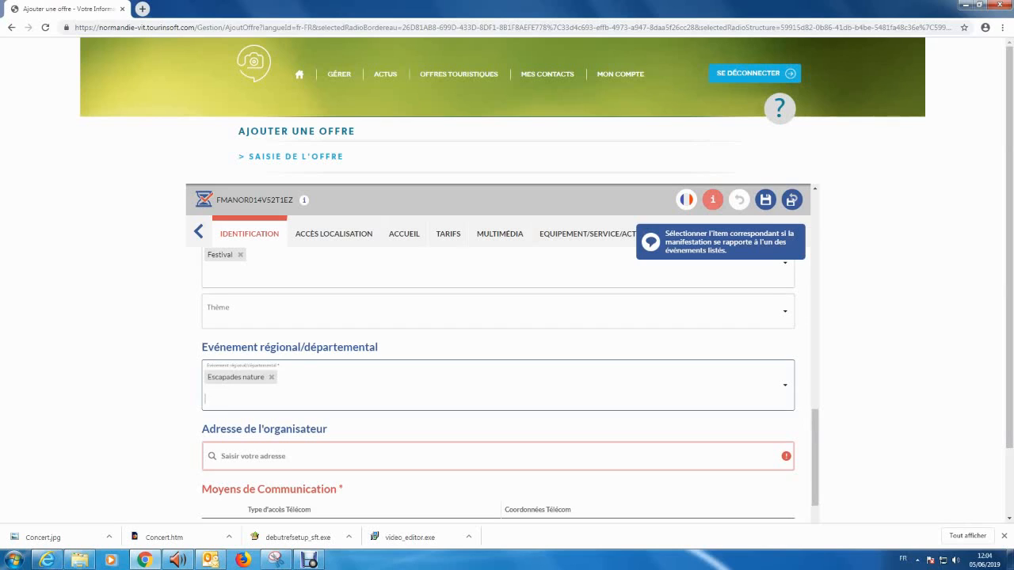
click(254, 457)
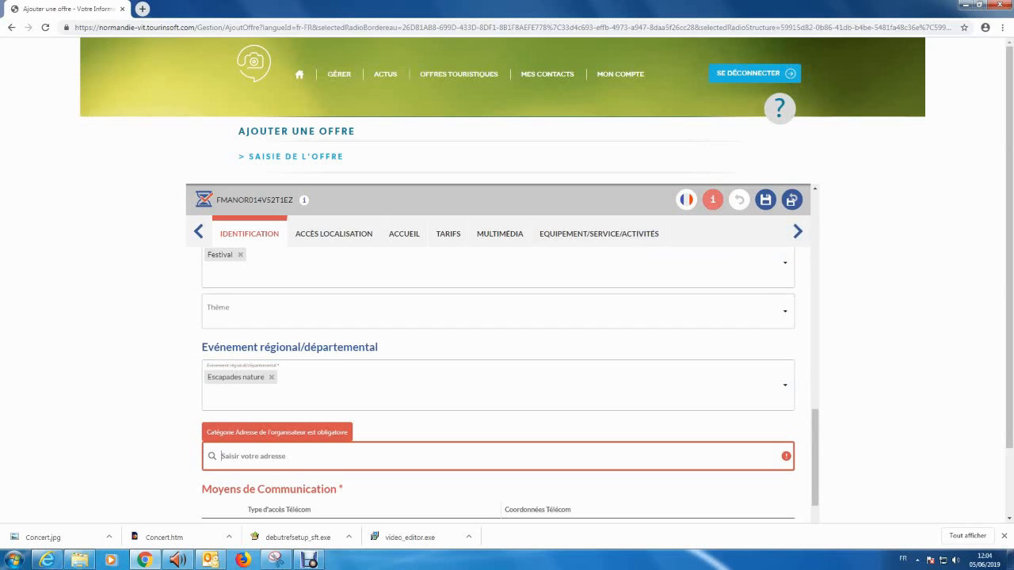
text(5 rue des)
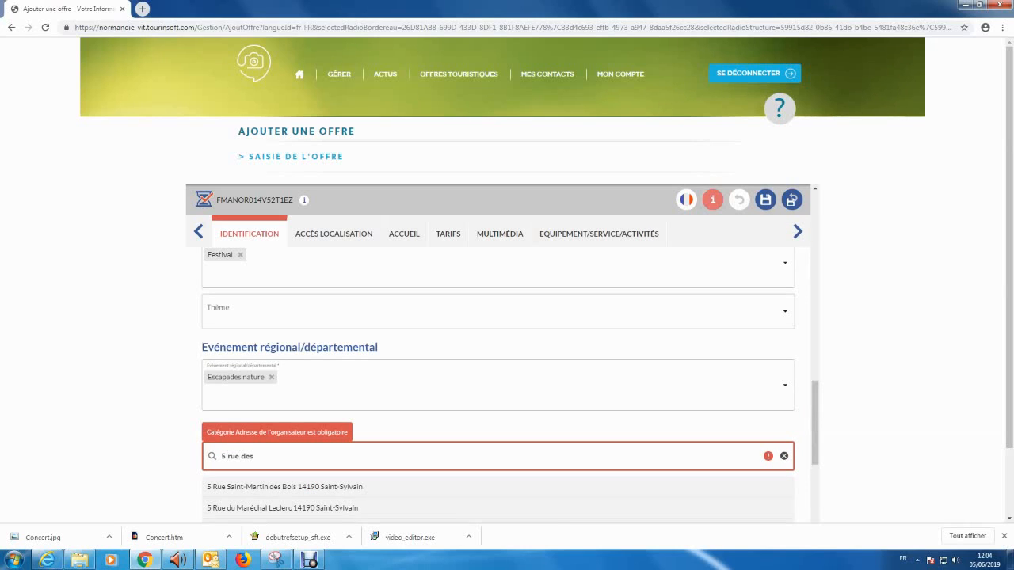
key(Down)
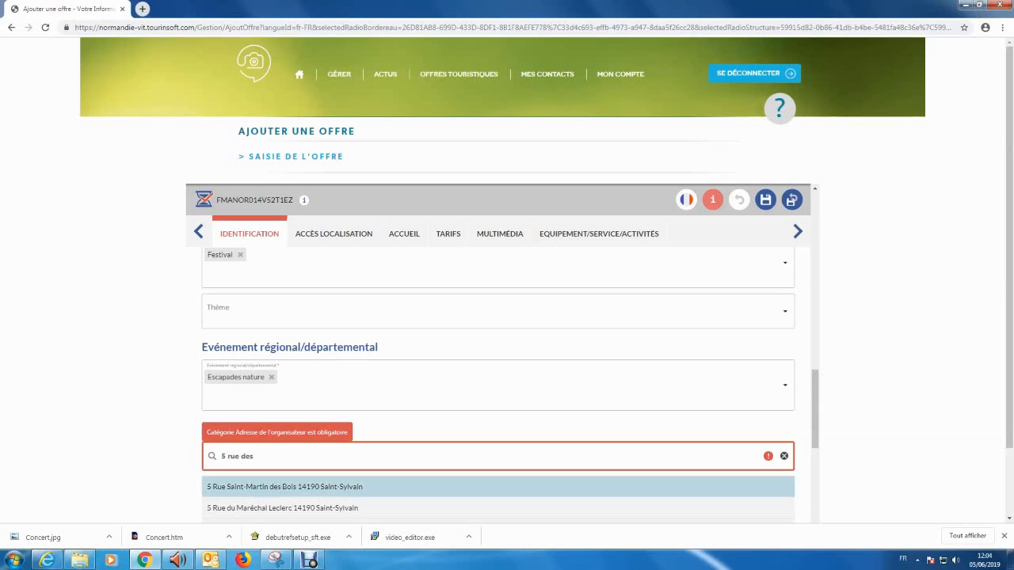
key(Return)
scroll(499, 385, down, 2)
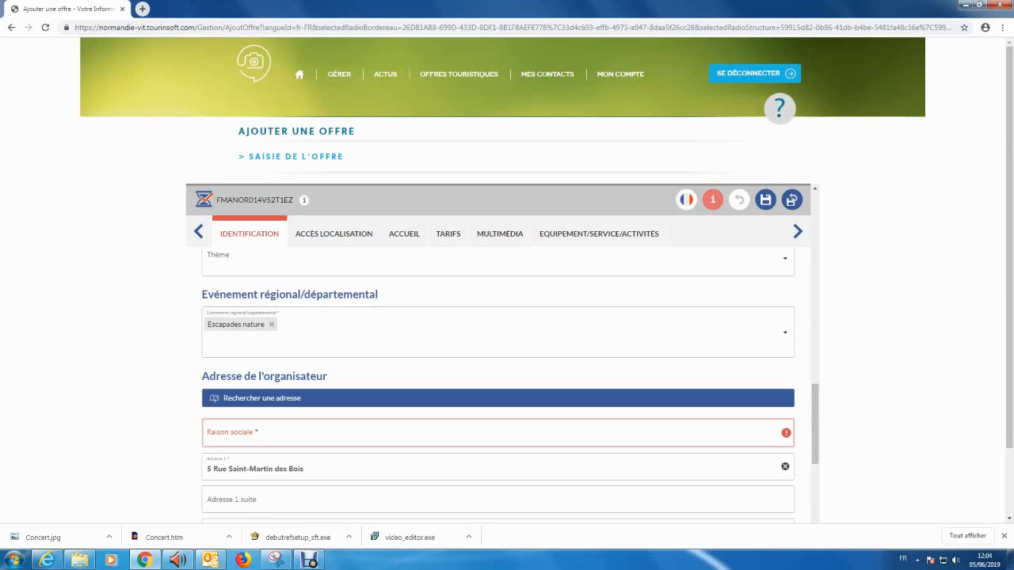
scroll(498, 385, down, 1)
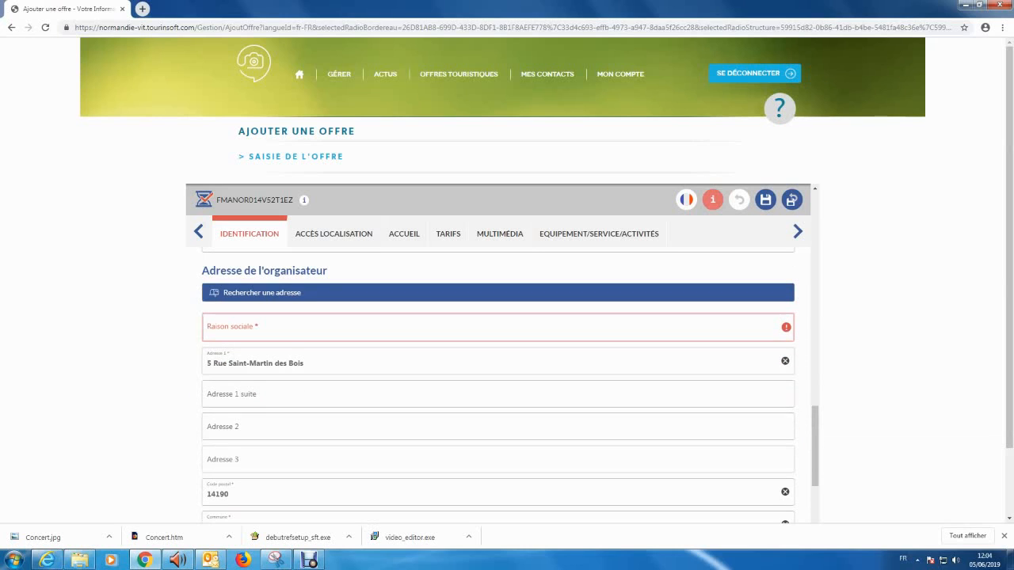
Enter 'Concert en plein air' as the organiser's Raison sociale
click(333, 327)
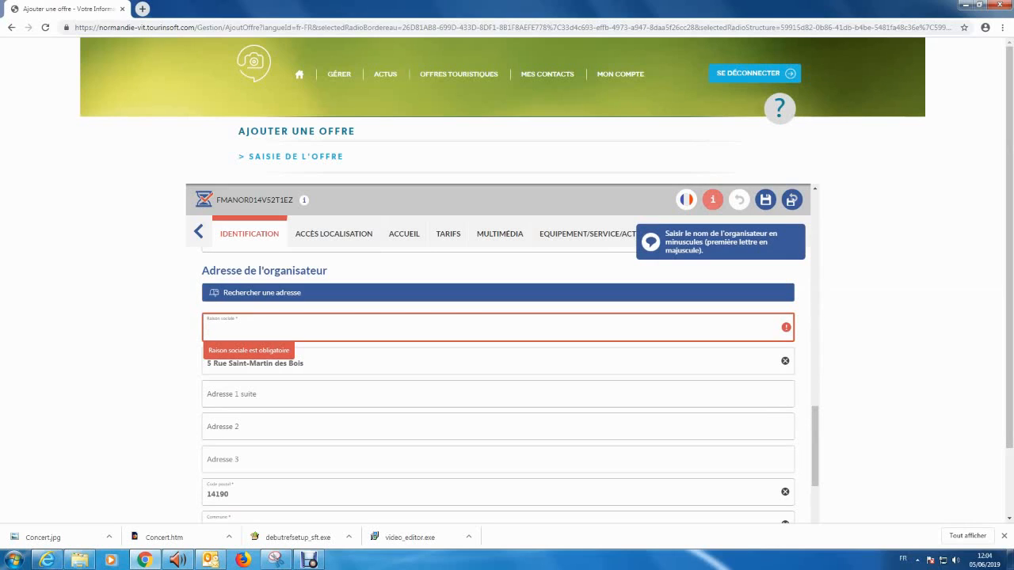
text(Concert)
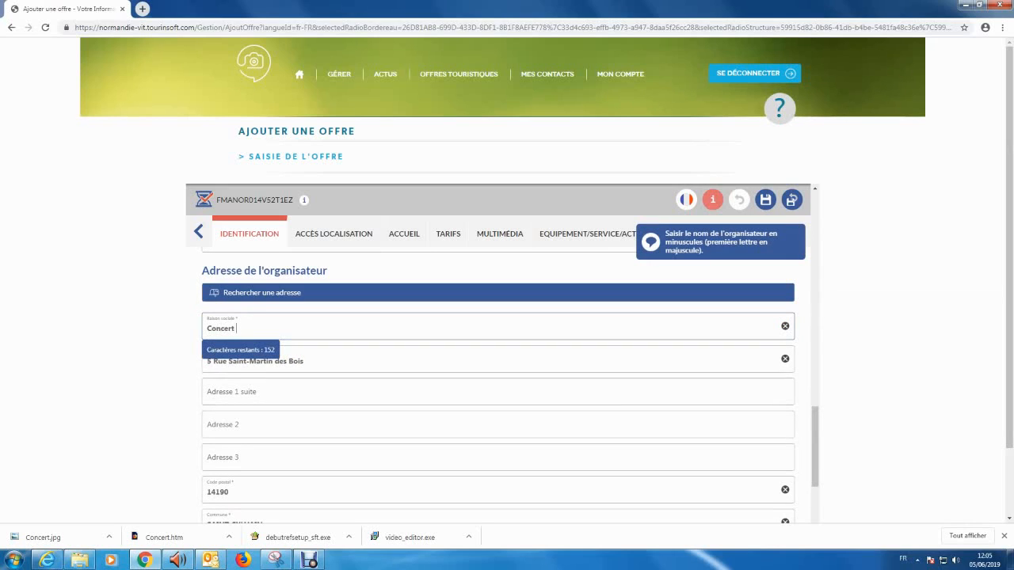
text( en plein air)
scroll(498, 388, down, 3)
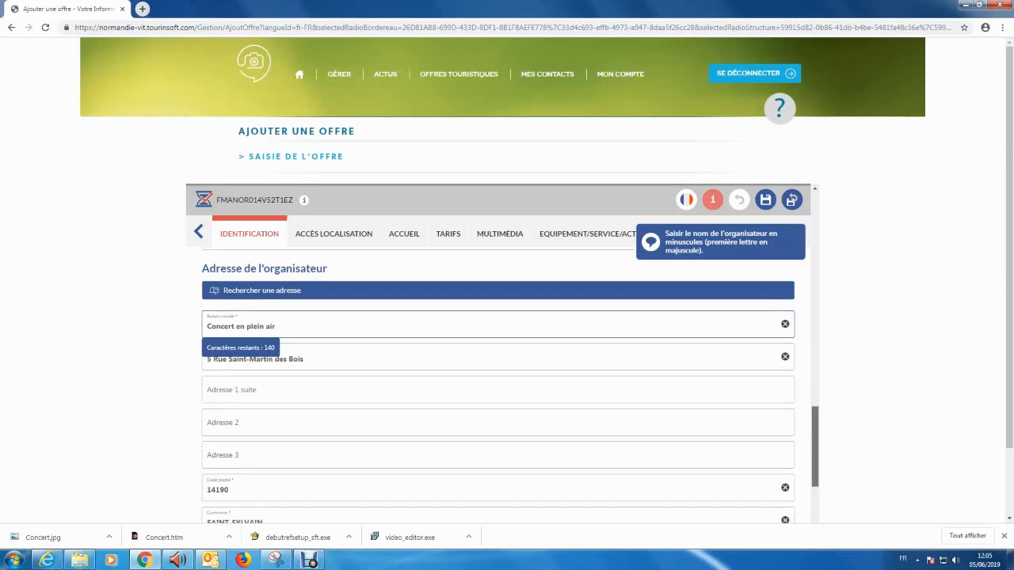
scroll(499, 388, down, 1)
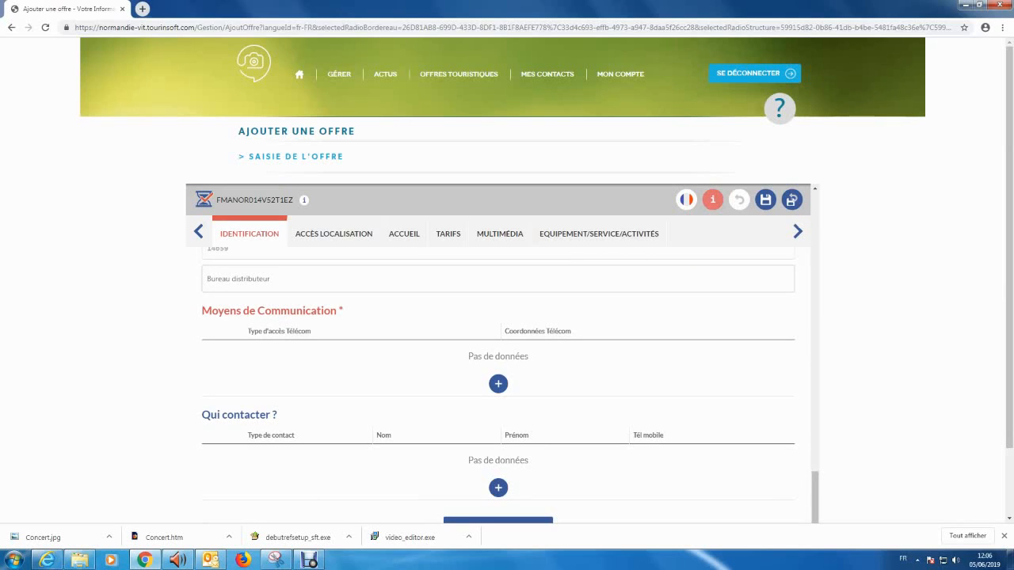
Add a Téléphone filaire communication means holding the organiser's landline number
click(498, 385)
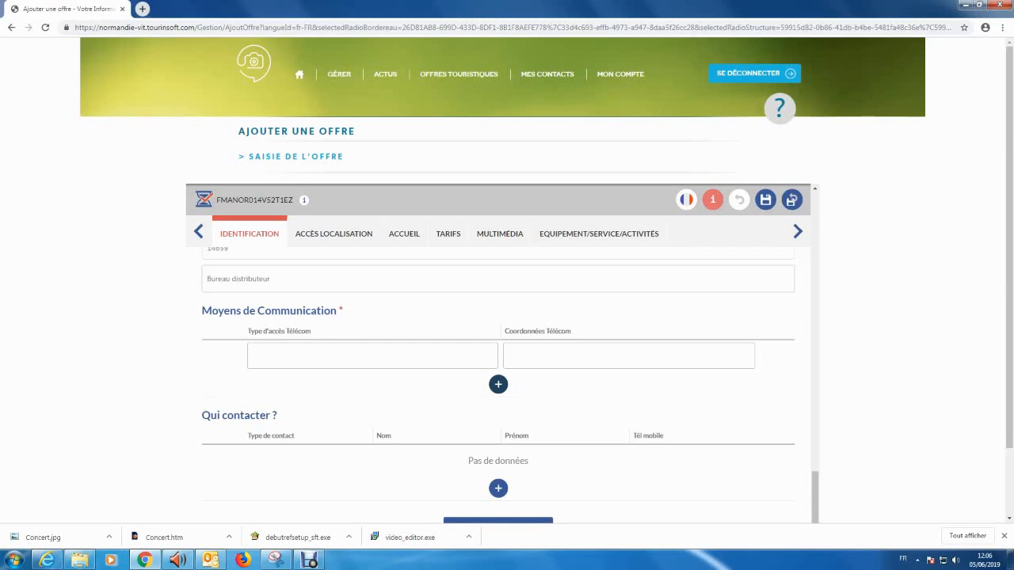
click(489, 356)
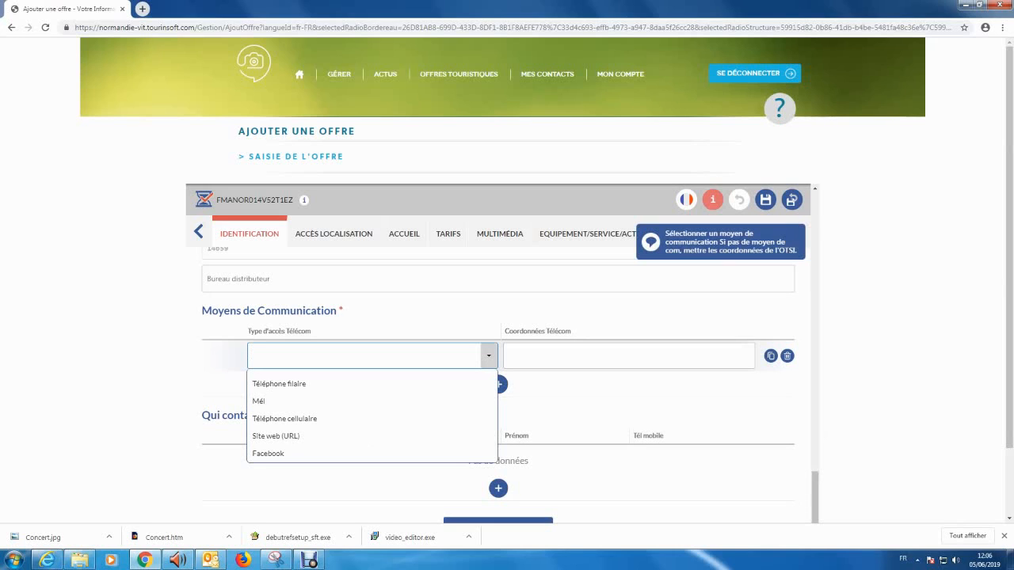
key(Down)
key(Return)
key(Tab)
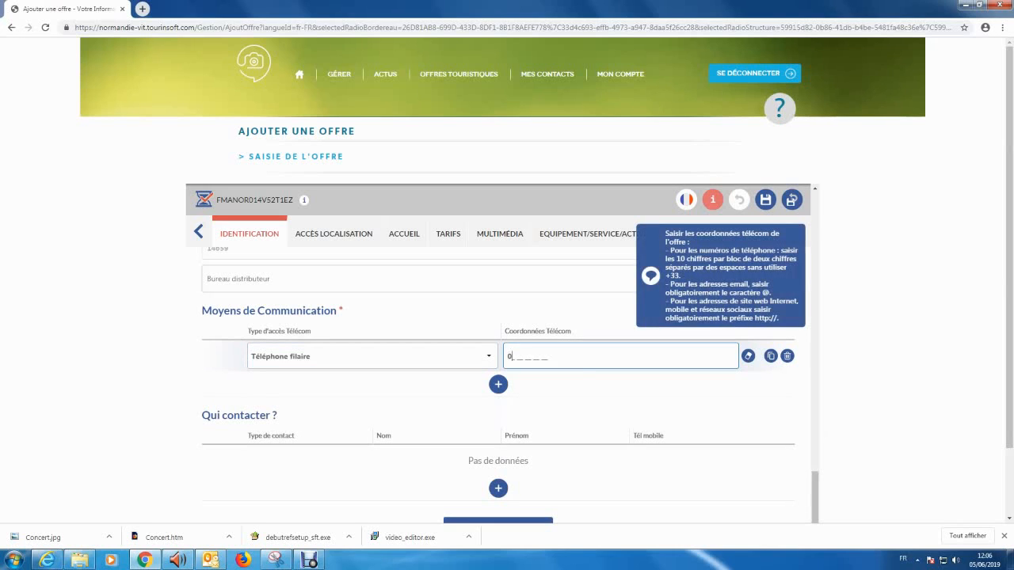
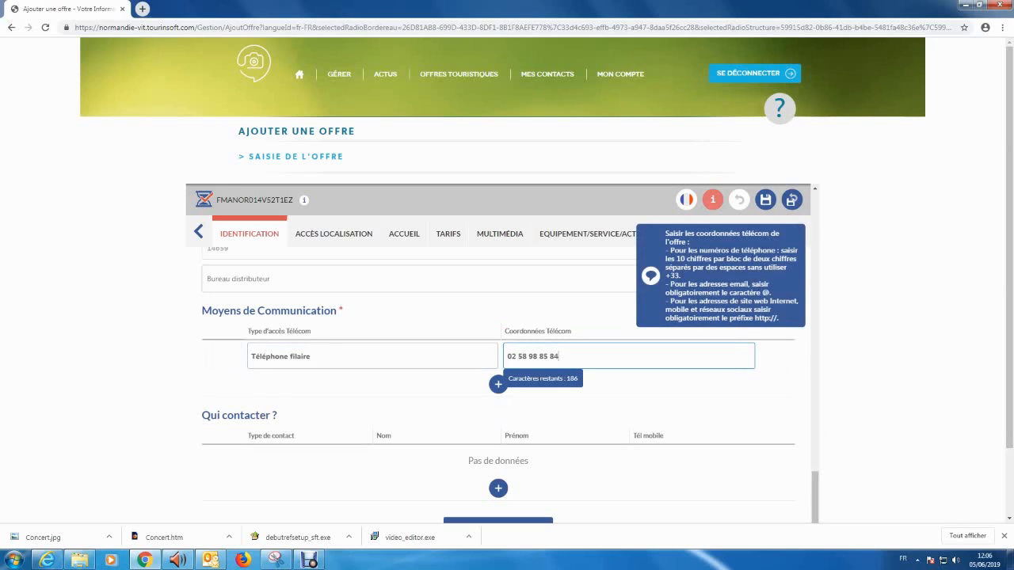
key(Tab)
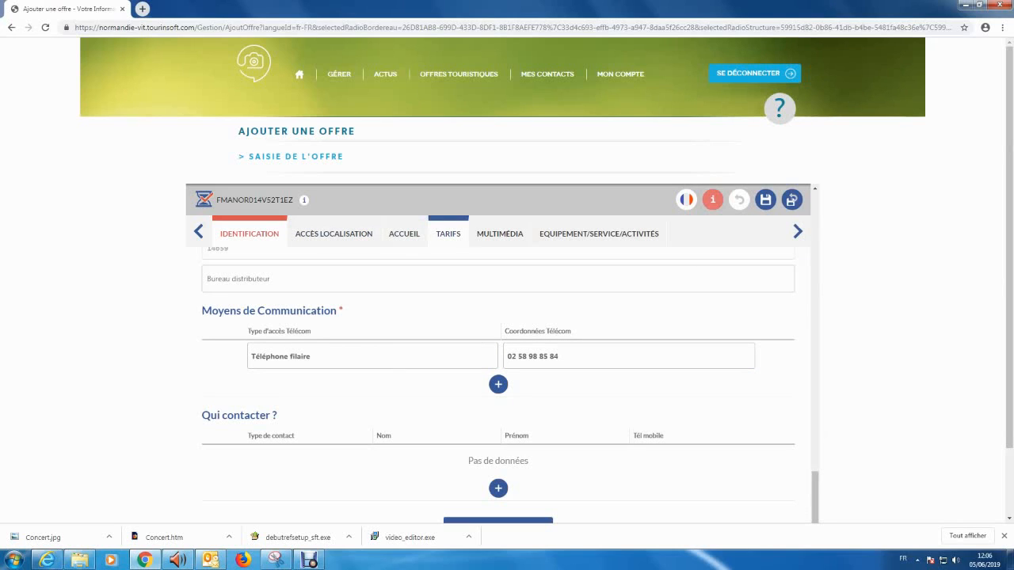
On the Multimédia step, add a new empty row under Photos
click(500, 233)
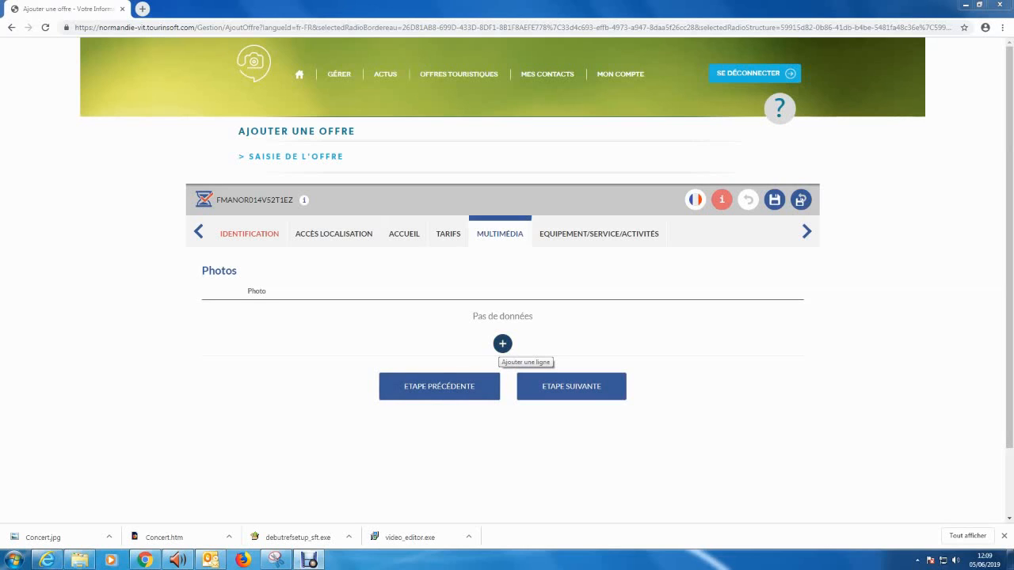
click(502, 344)
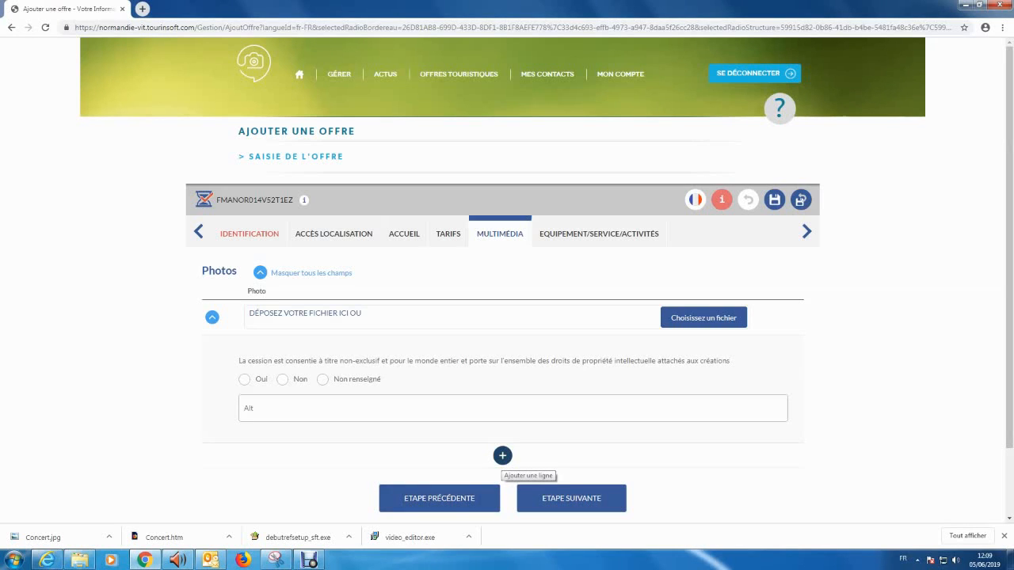
Upload the Concert image as photo Concert-60 with copyright 'fgrejire', then go to Équipement/Service/Activités
click(703, 318)
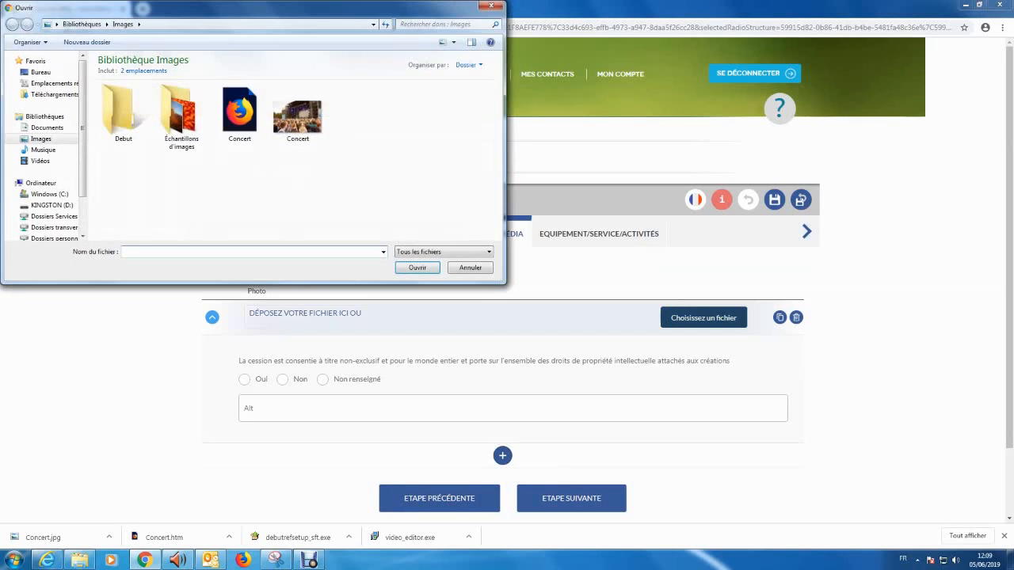
double_click(297, 117)
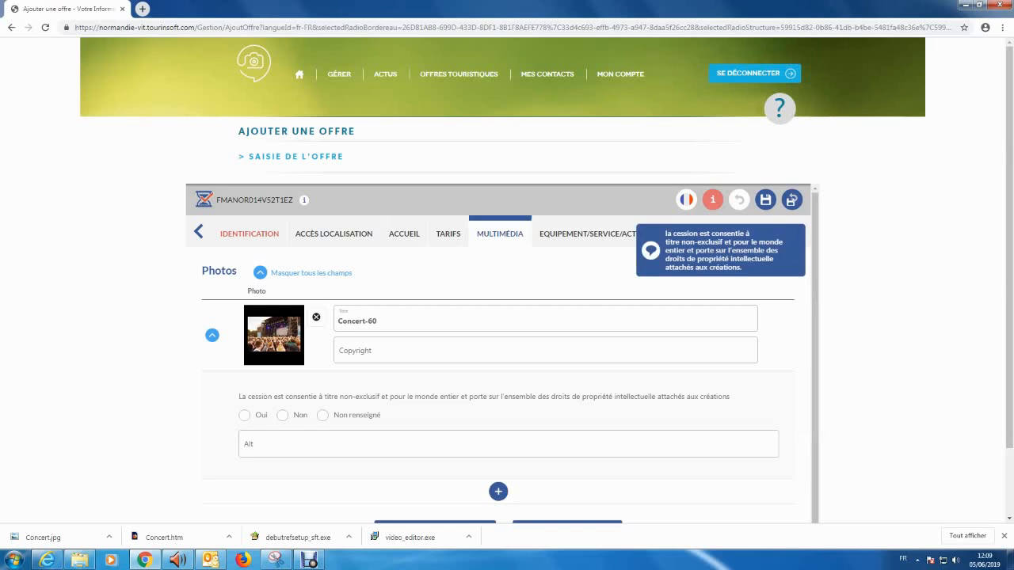
click(396, 351)
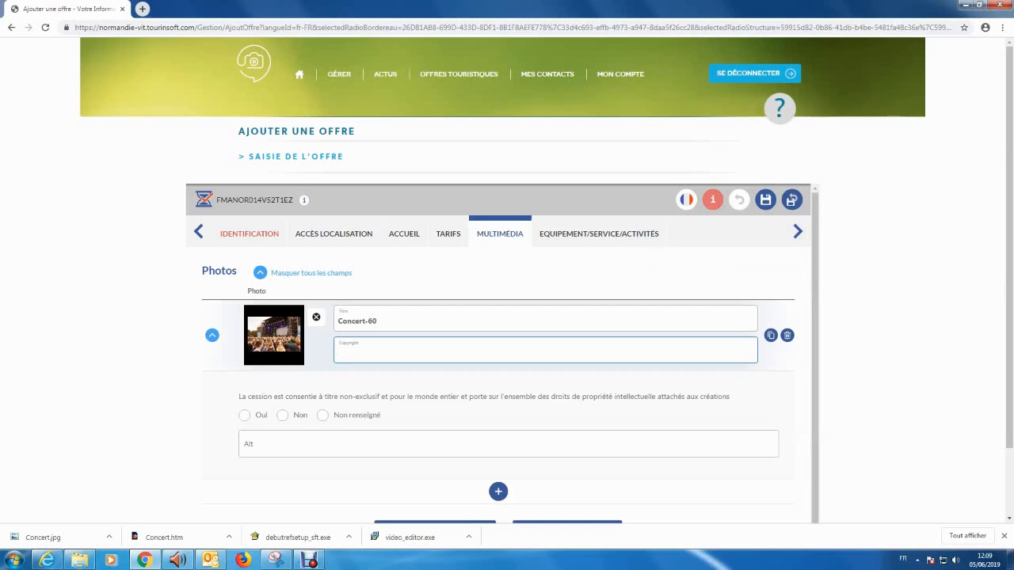
text(fgrejire)
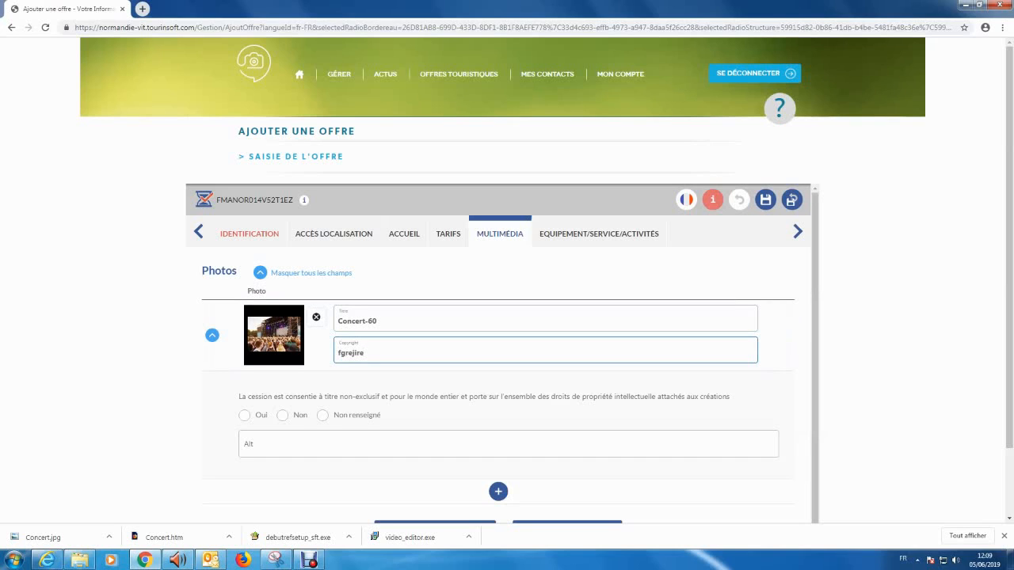
click(539, 383)
scroll(539, 396, down, 1)
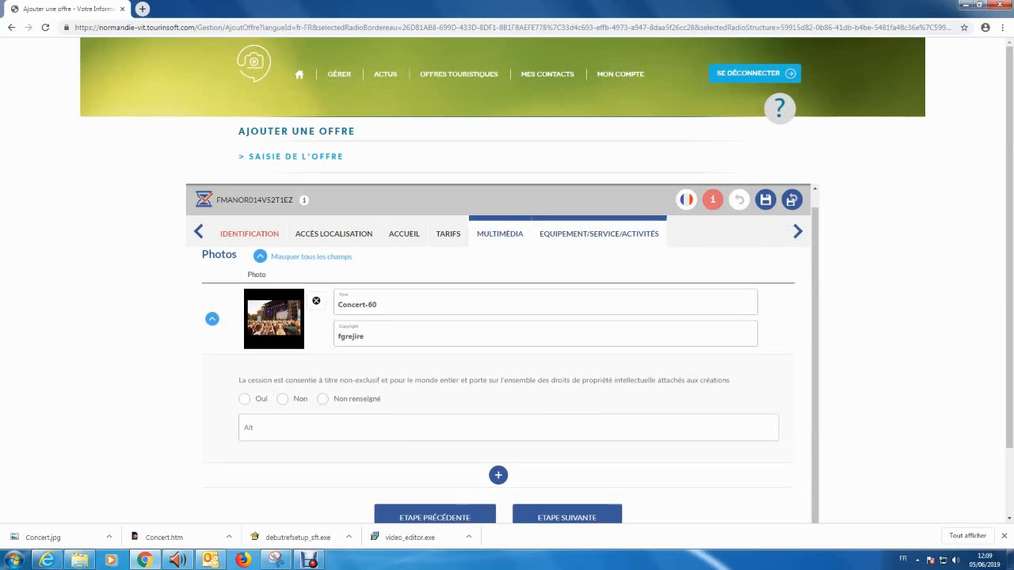
click(599, 234)
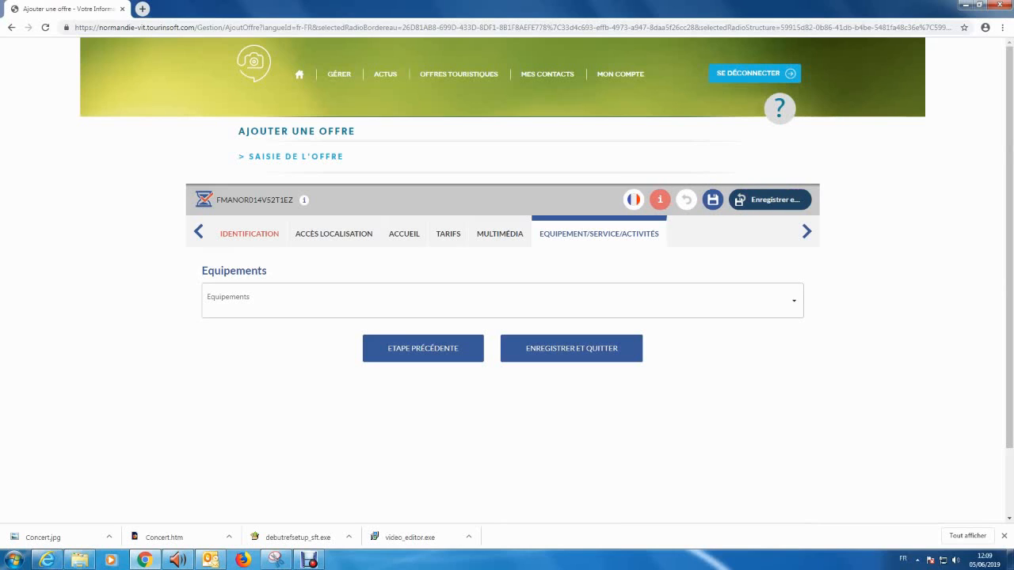
Save and close the Concert en plein air offer, then log out of Tourinsoft
click(760, 199)
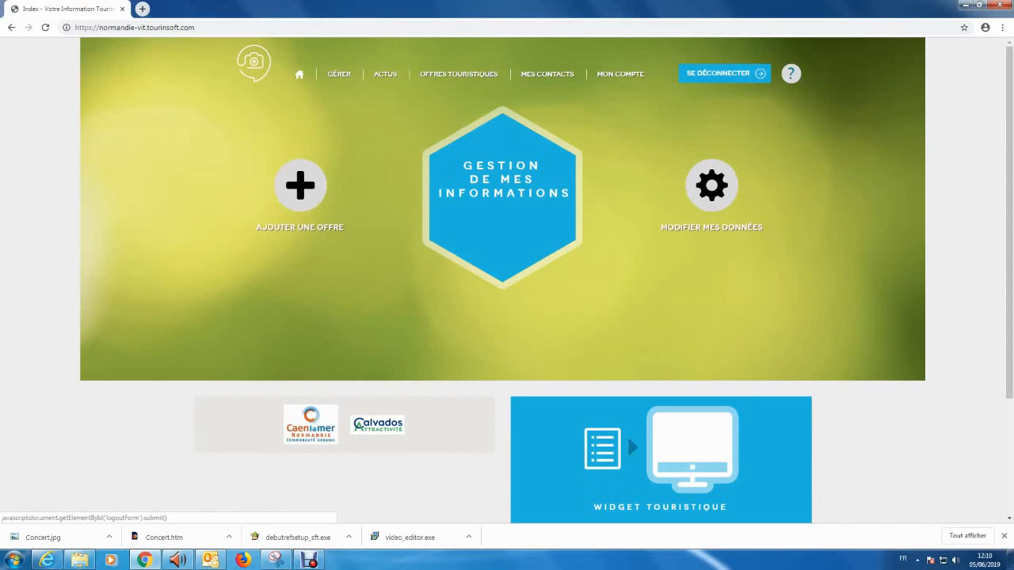
click(724, 73)
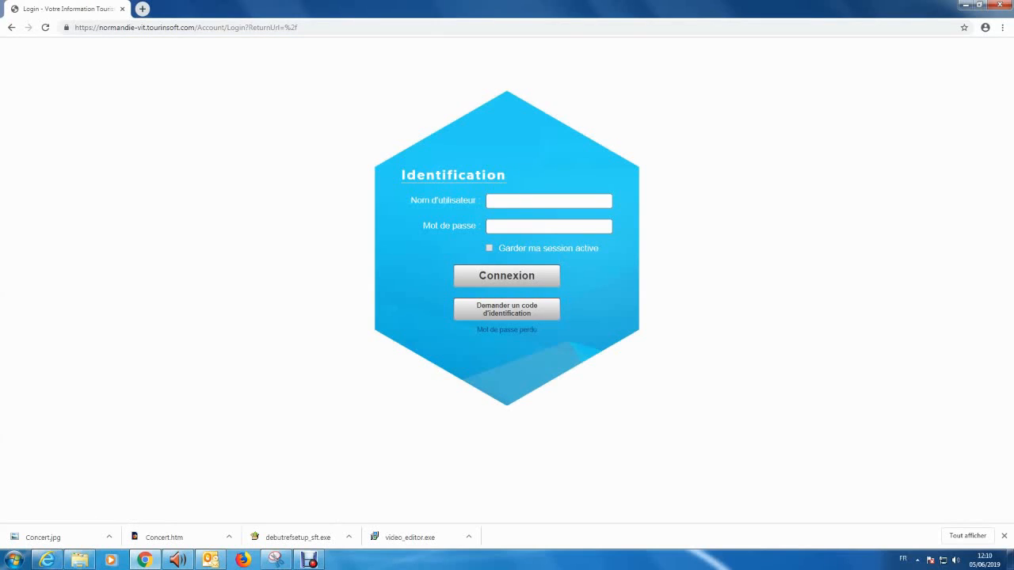